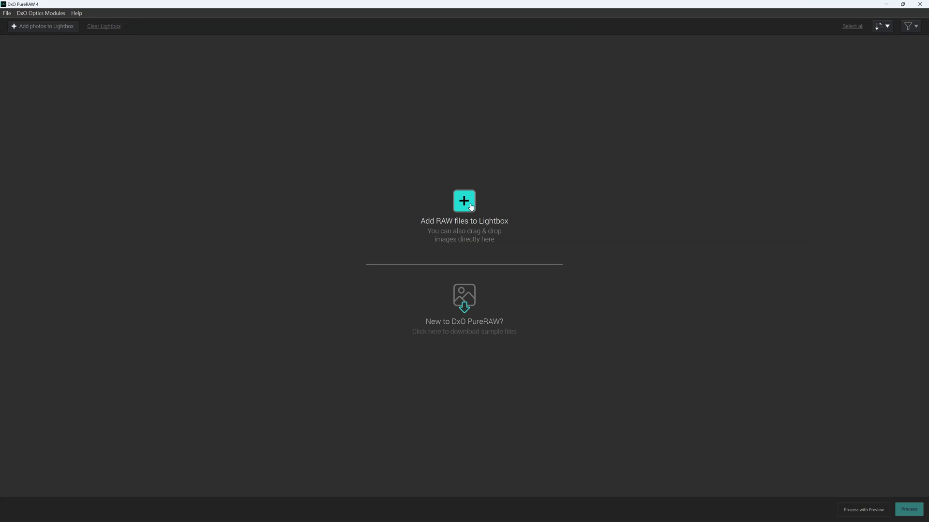
Step: Add the bird photo PB060146.ORF to the lightbox through Add RAW files
{"action": "left_click", "coordinate": [469, 206]}
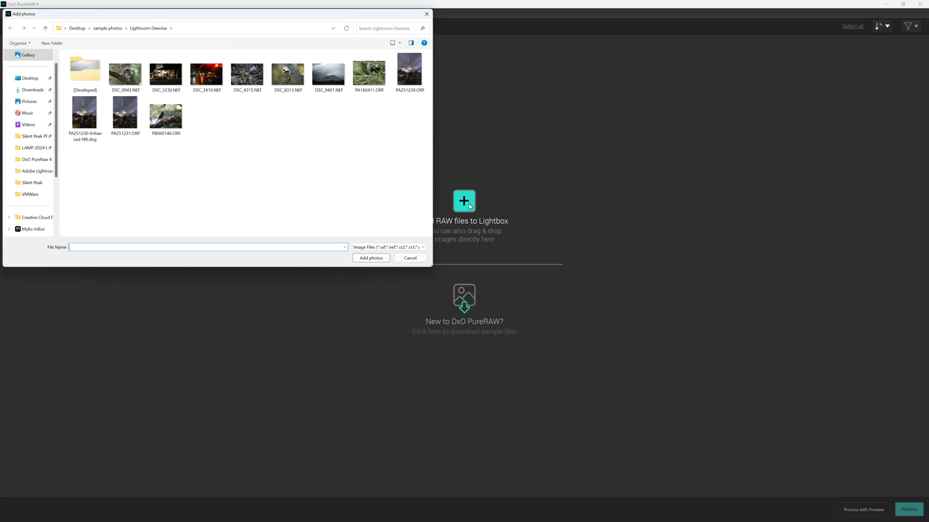
{"action": "left_click", "coordinate": [169, 121]}
{"action": "left_click", "coordinate": [371, 258]}
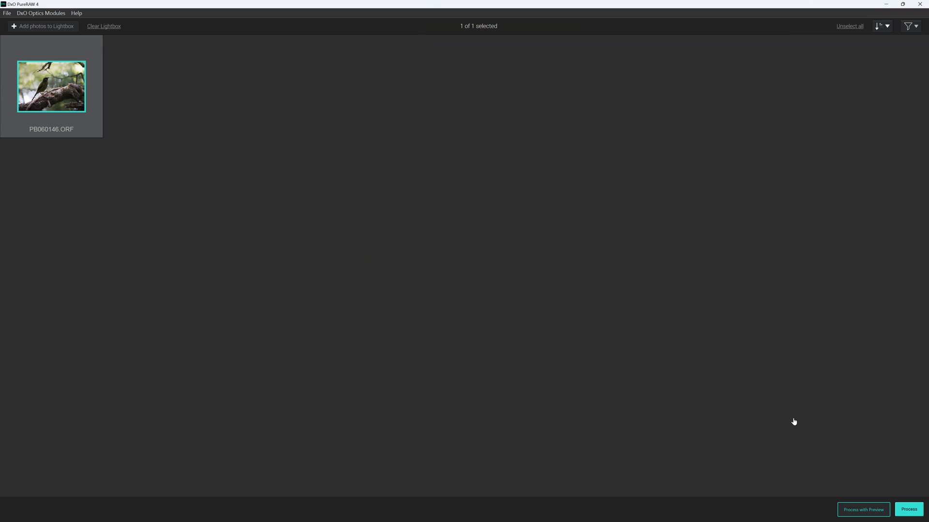
Step: Open the before/after preview at 2:1 on the bird's head, compare DeepPRIME, and keep DeepPRIME XD2
{"action": "left_click", "coordinate": [859, 513]}
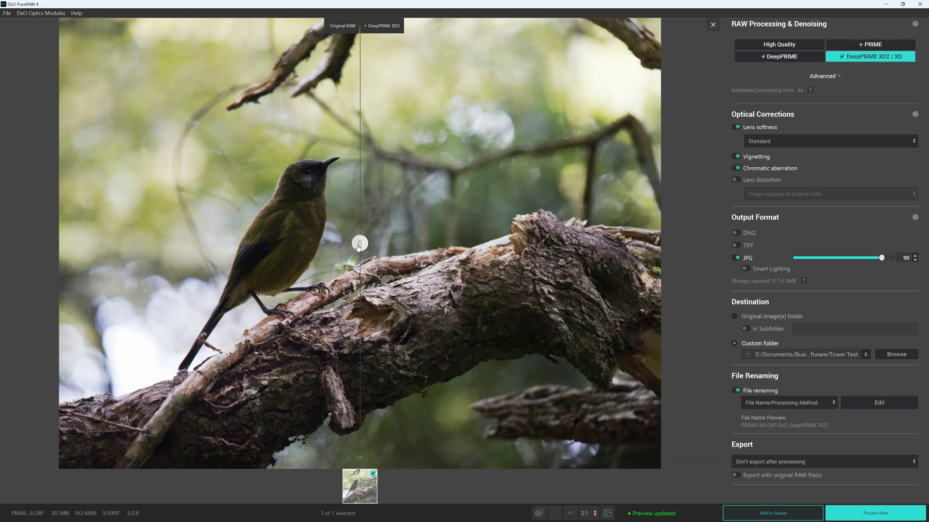
{"action": "left_click_drag", "start_coordinate": [359, 243], "coordinate": [305, 275]}
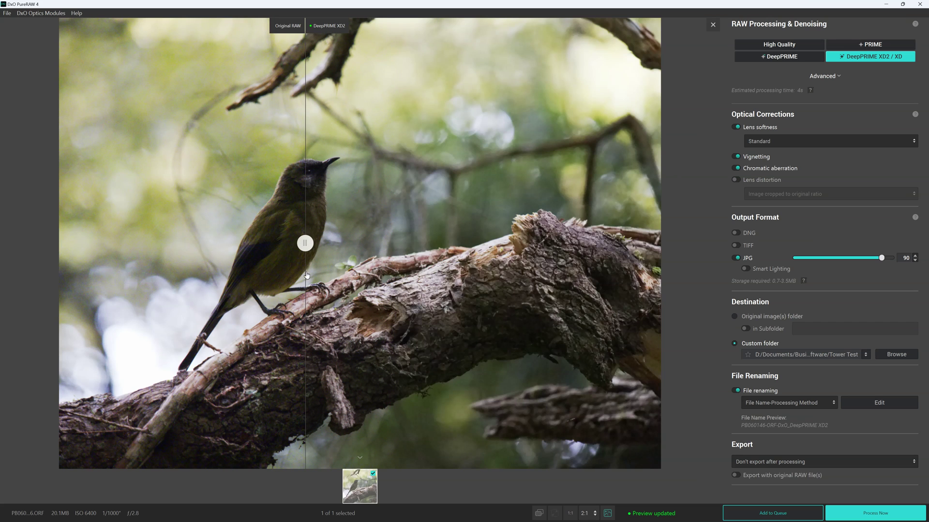
{"action": "left_click", "coordinate": [568, 515]}
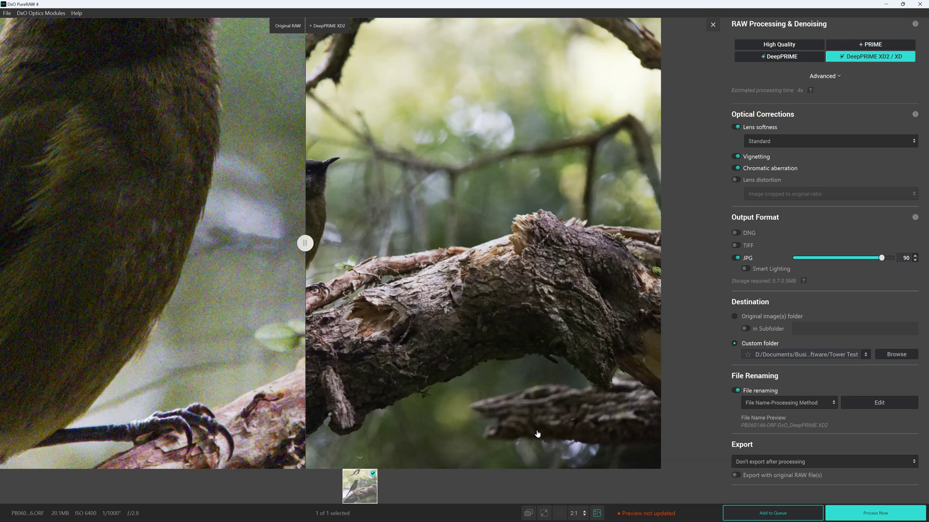
{"action": "left_click_drag", "start_coordinate": [377, 62], "coordinate": [562, 253]}
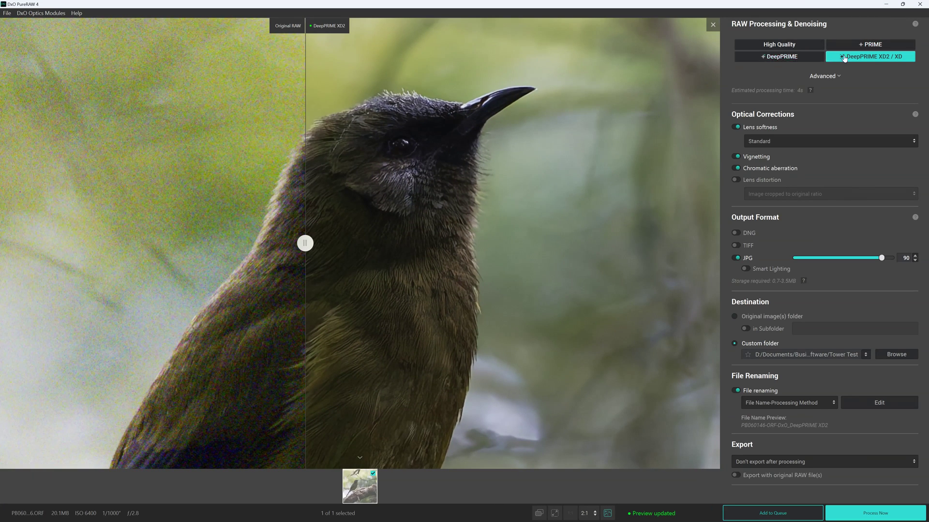
{"action": "left_click", "coordinate": [786, 58]}
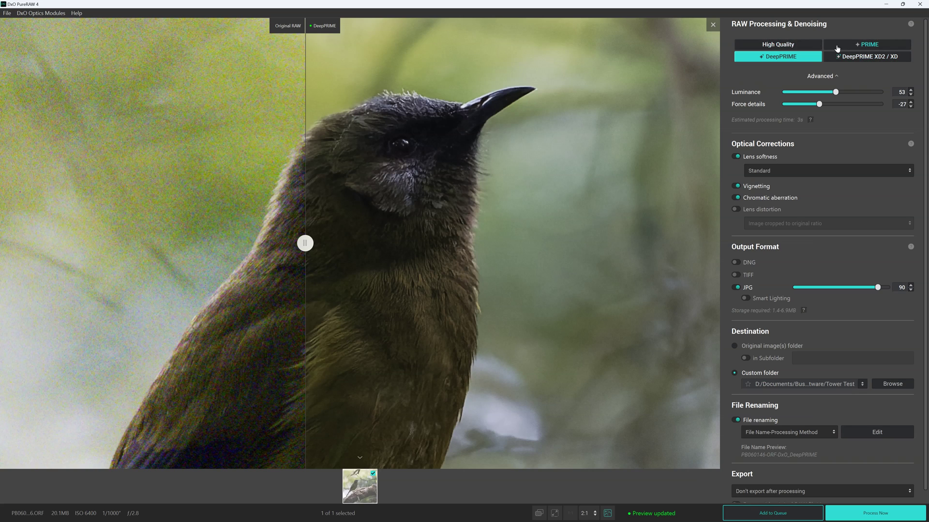
{"action": "left_click", "coordinate": [856, 58]}
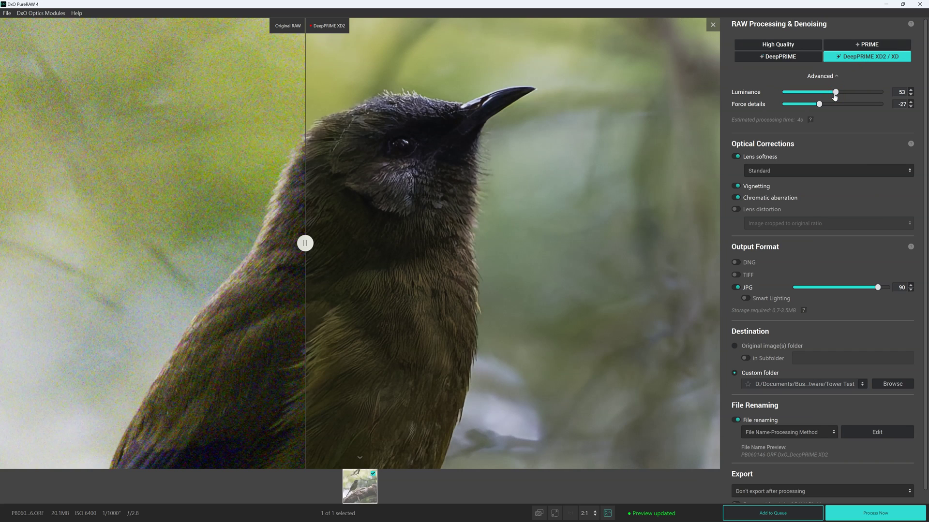
Step: Set Luminance noise reduction to 60 and Force details to -17
{"action": "left_click_drag", "start_coordinate": [835, 95], "coordinate": [780, 103]}
{"action": "left_click_drag", "start_coordinate": [785, 95], "coordinate": [879, 96]}
{"action": "left_click_drag", "start_coordinate": [878, 93], "coordinate": [837, 97]}
{"action": "left_click_drag", "start_coordinate": [838, 97], "coordinate": [842, 96]}
{"action": "left_click_drag", "start_coordinate": [819, 105], "coordinate": [769, 111]}
{"action": "left_click_drag", "start_coordinate": [785, 107], "coordinate": [892, 121]}
{"action": "left_click_drag", "start_coordinate": [881, 107], "coordinate": [823, 107]}
Step: Try Soft and Hard lens softness, keep Standard, and switch on lens distortion correction
{"action": "left_click", "coordinate": [772, 176]}
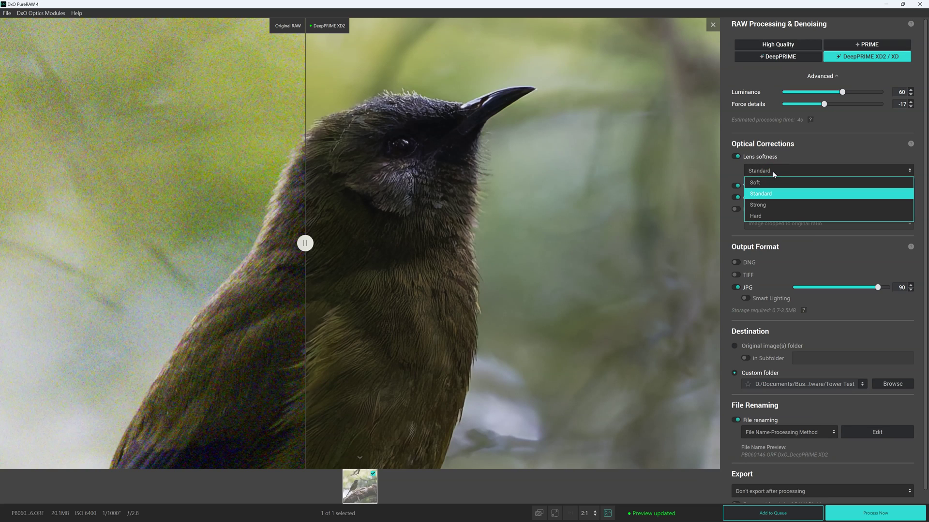
{"action": "left_click", "coordinate": [764, 185]}
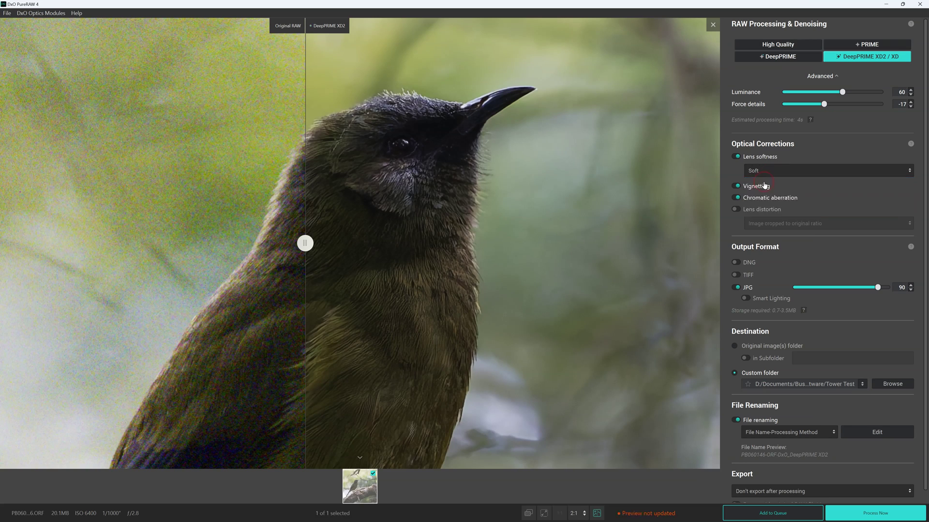
{"action": "left_click", "coordinate": [777, 171]}
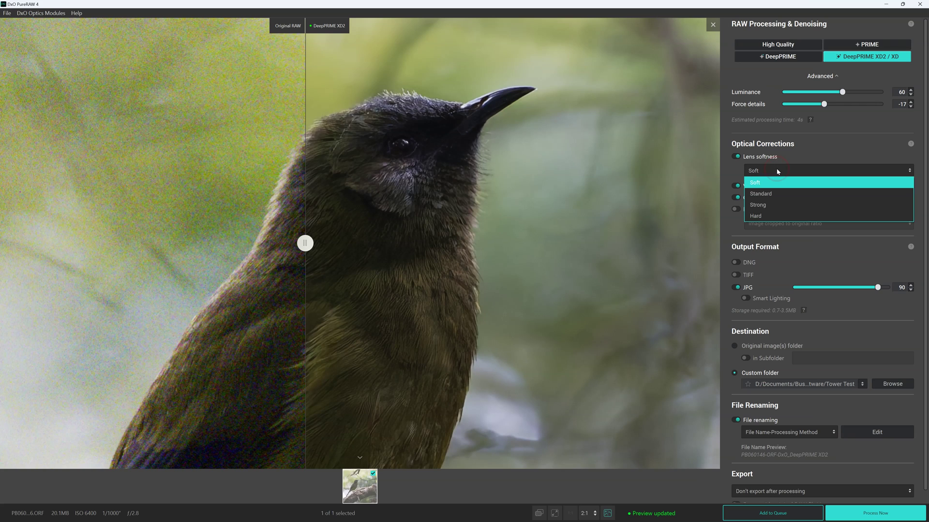
{"action": "left_click", "coordinate": [766, 217]}
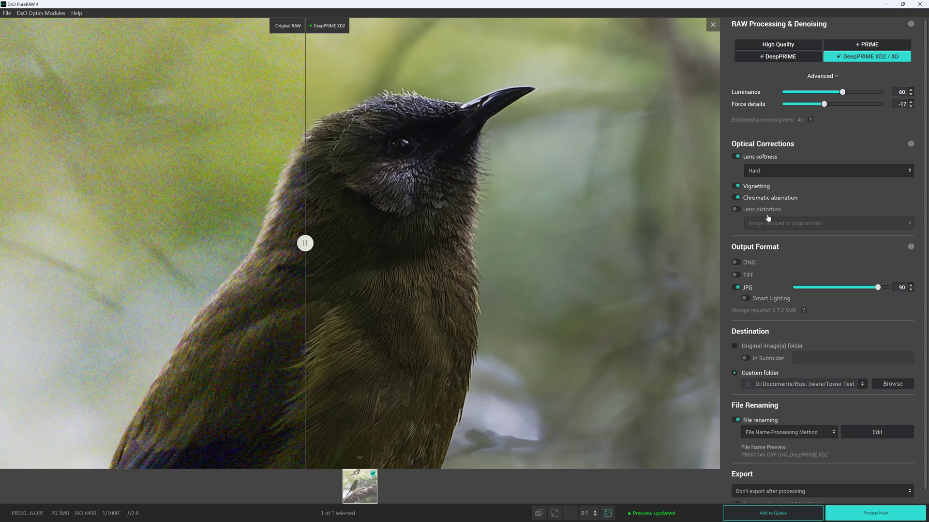
{"action": "left_click", "coordinate": [798, 172]}
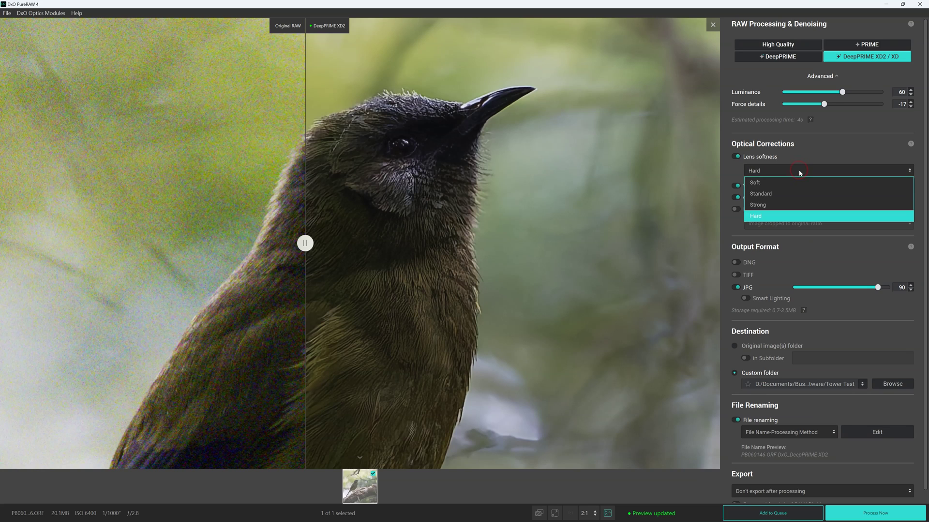
{"action": "left_click", "coordinate": [772, 194]}
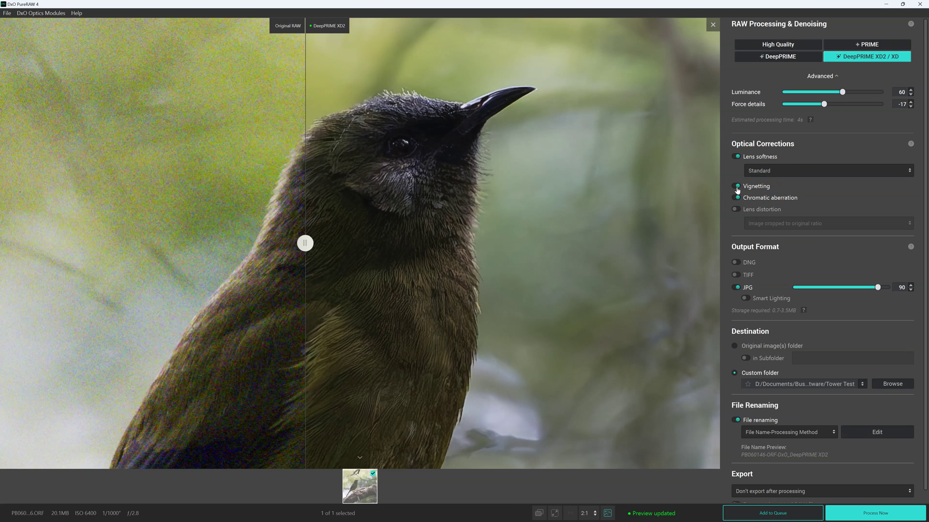
{"action": "left_click", "coordinate": [735, 210]}
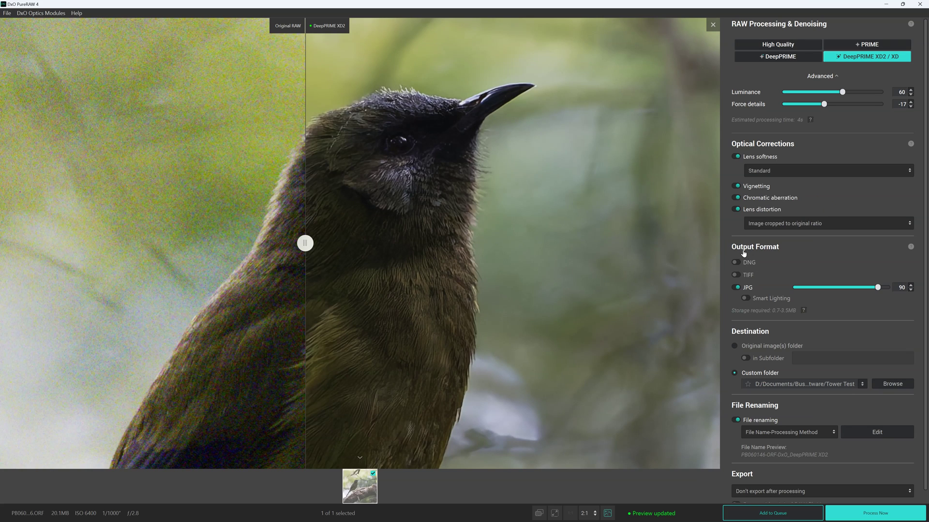
Step: Turn on Smart Lighting for the JPG output with strength 70
{"action": "left_click", "coordinate": [746, 299]}
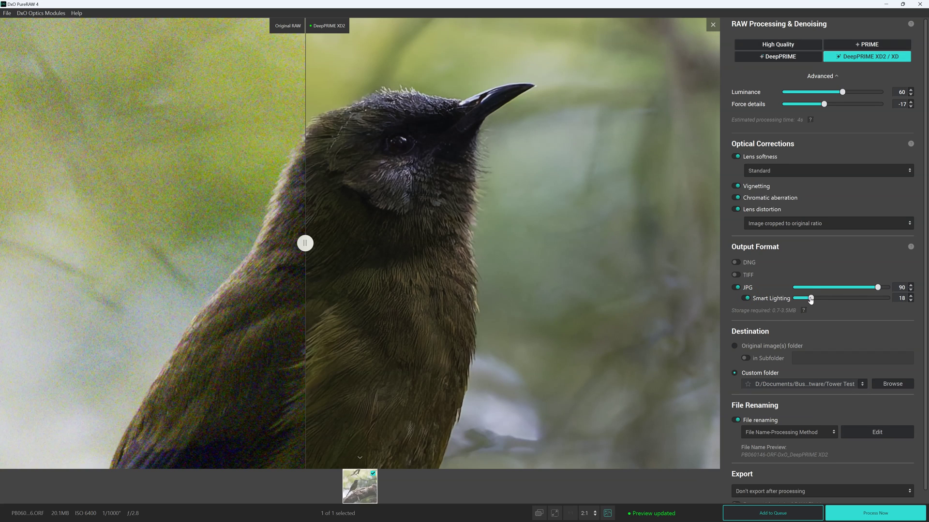
{"action": "left_click_drag", "start_coordinate": [811, 299], "coordinate": [862, 299]}
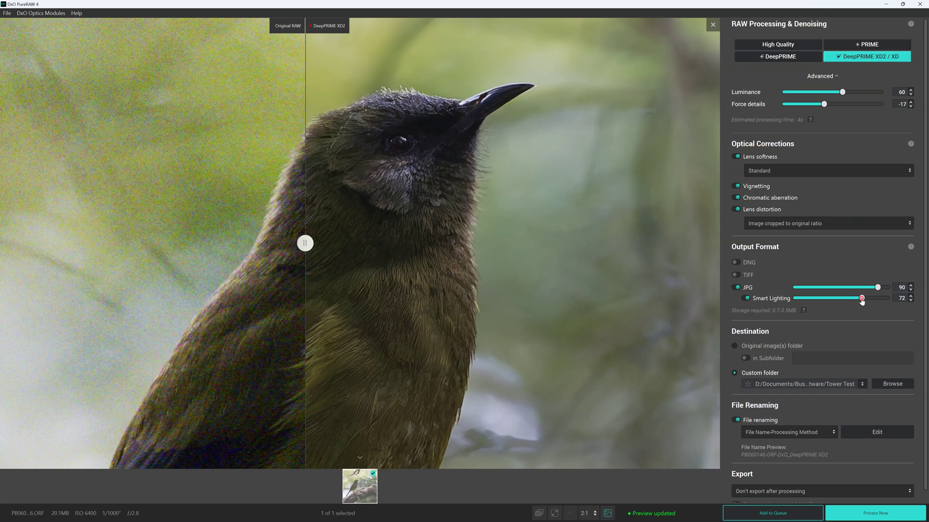
{"action": "left_click_drag", "start_coordinate": [862, 300], "coordinate": [887, 304]}
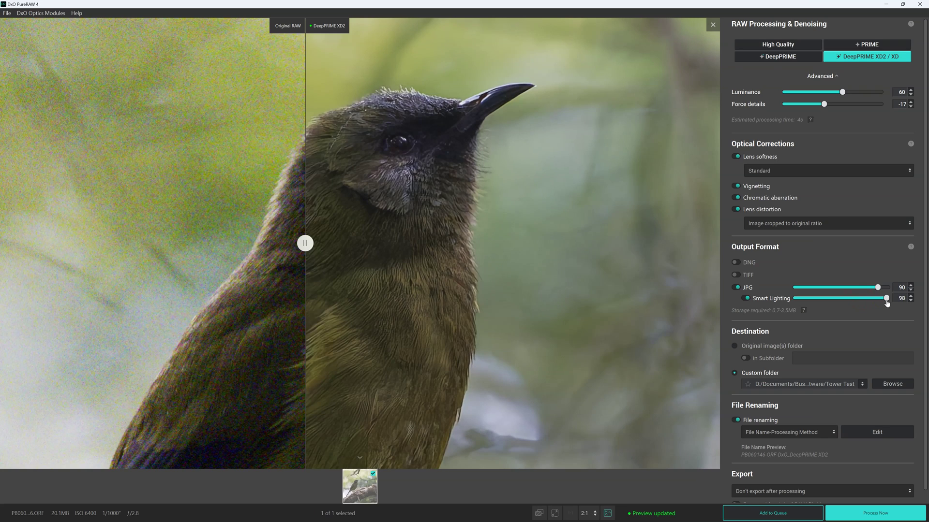
{"action": "left_click_drag", "start_coordinate": [887, 300], "coordinate": [818, 301]}
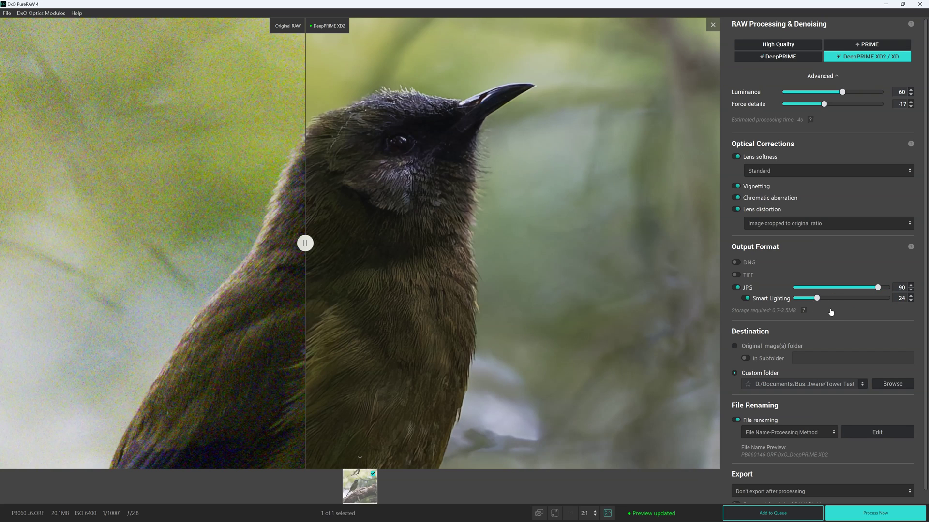
{"action": "mouse_move", "coordinate": [817, 301]}
{"action": "left_mouse_down"}
{"action": "mouse_move", "coordinate": [847, 300]}
{"action": "mouse_move", "coordinate": [820, 302]}
{"action": "left_mouse_up"}
{"action": "left_click_drag", "start_coordinate": [819, 299], "coordinate": [860, 301]}
Step: Try the original-images folder, subfolder and Browse destination options, leaving the folder unchanged
{"action": "scroll", "coordinate": [823, 322], "scroll_direction": "down", "scroll_amount": 1}
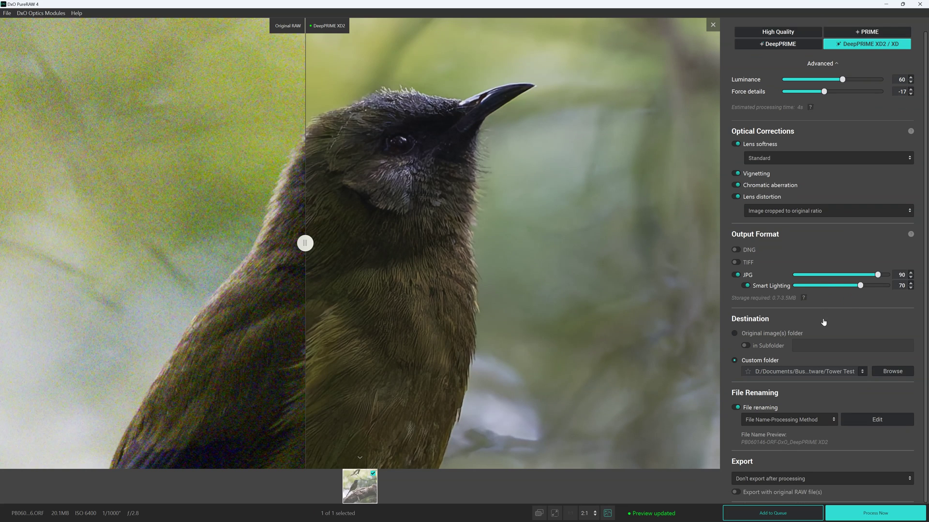
{"action": "left_click", "coordinate": [734, 334]}
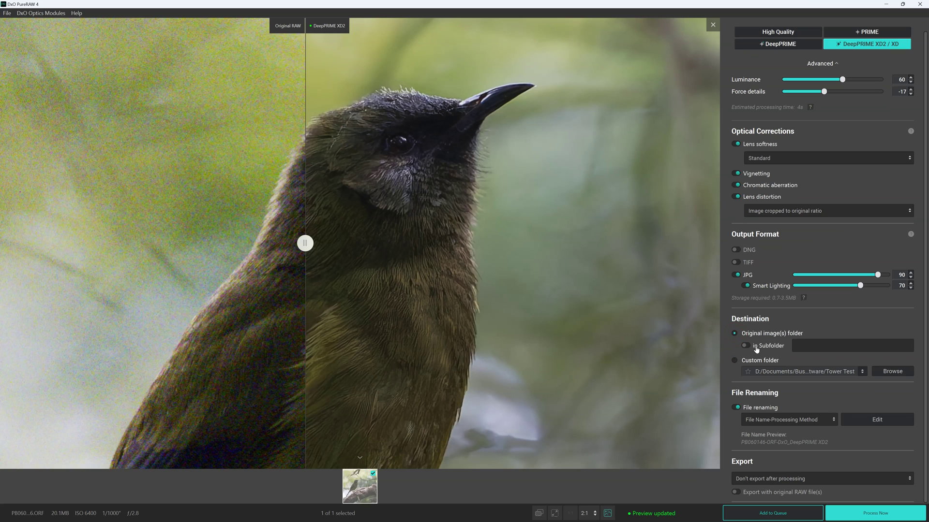
{"action": "left_click", "coordinate": [747, 346]}
{"action": "left_click", "coordinate": [803, 344]}
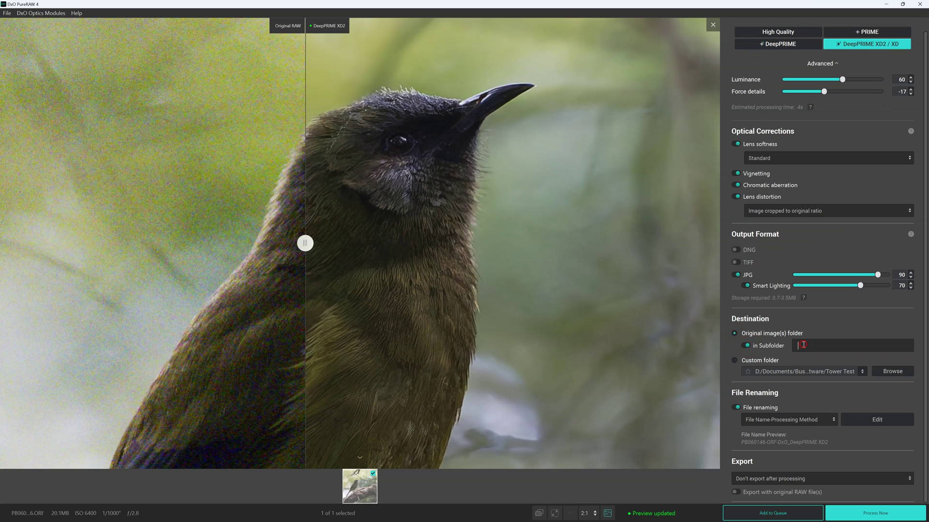
{"action": "left_click", "coordinate": [776, 346]}
{"action": "left_click", "coordinate": [895, 371]}
{"action": "left_click", "coordinate": [369, 257]}
Step: Keep the Custom folder destination and append the Focal length metadata token to the file name
{"action": "left_click", "coordinate": [794, 361]}
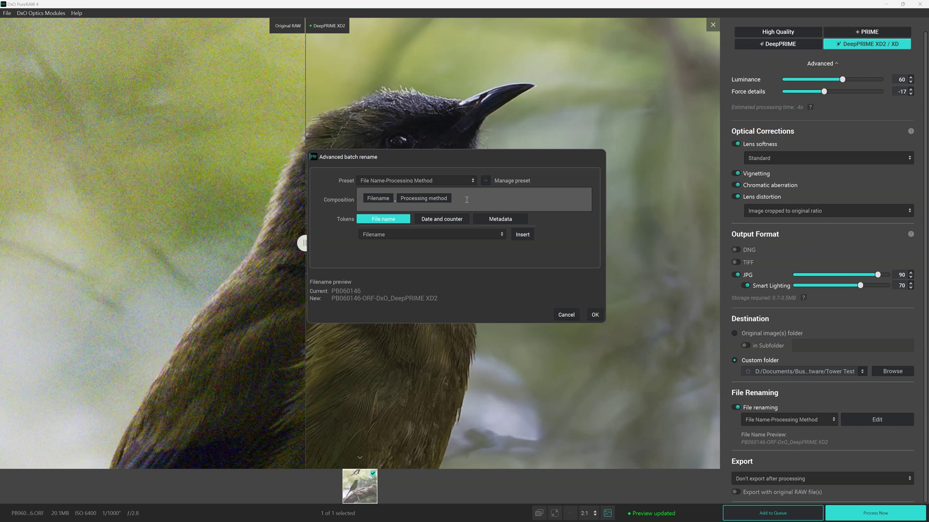
{"action": "left_click", "coordinate": [490, 223]}
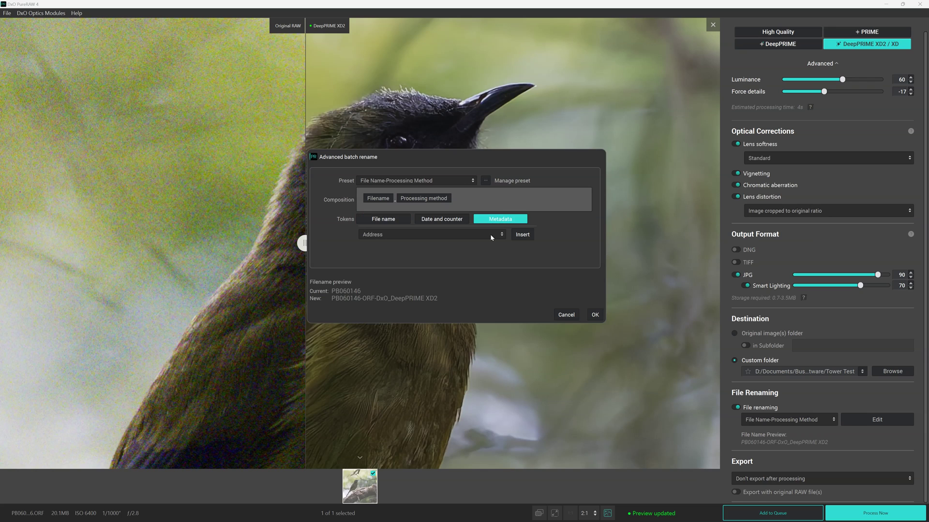
{"action": "left_click", "coordinate": [494, 234]}
{"action": "scroll", "coordinate": [465, 277], "scroll_direction": "down", "scroll_amount": 3}
{"action": "scroll", "coordinate": [464, 277], "scroll_direction": "down", "scroll_amount": 1}
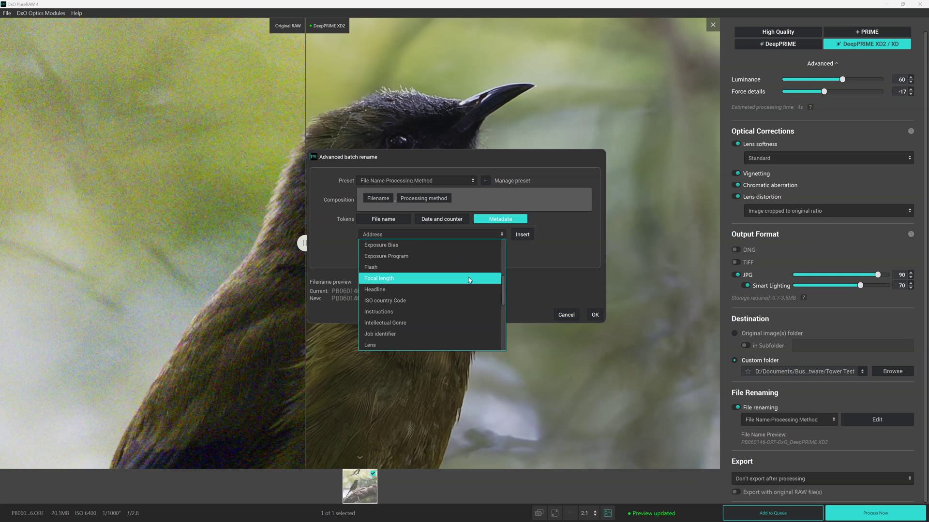
{"action": "scroll", "coordinate": [468, 277], "scroll_direction": "down", "scroll_amount": 1}
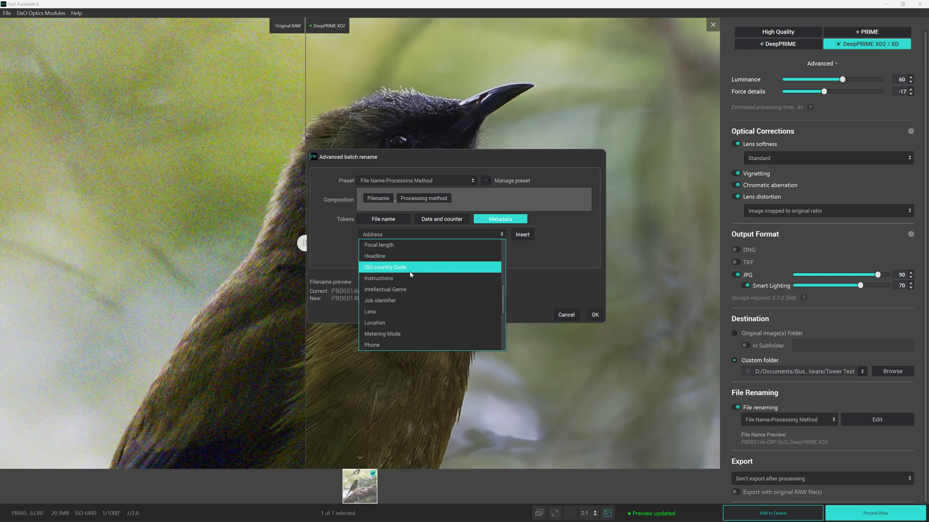
{"action": "left_click", "coordinate": [420, 250]}
{"action": "left_click", "coordinate": [523, 235]}
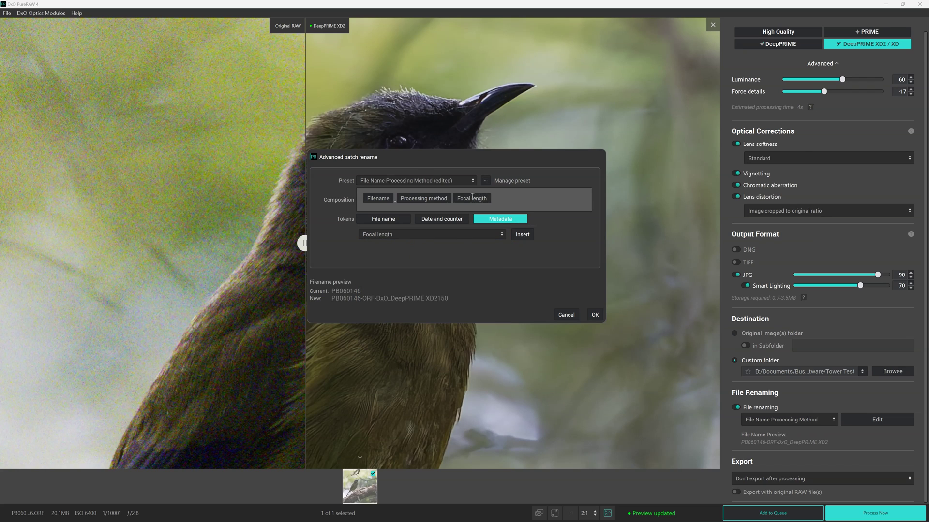
Step: Start saving the naming scheme as a new preset, then cancel it
{"action": "left_click", "coordinate": [486, 180]}
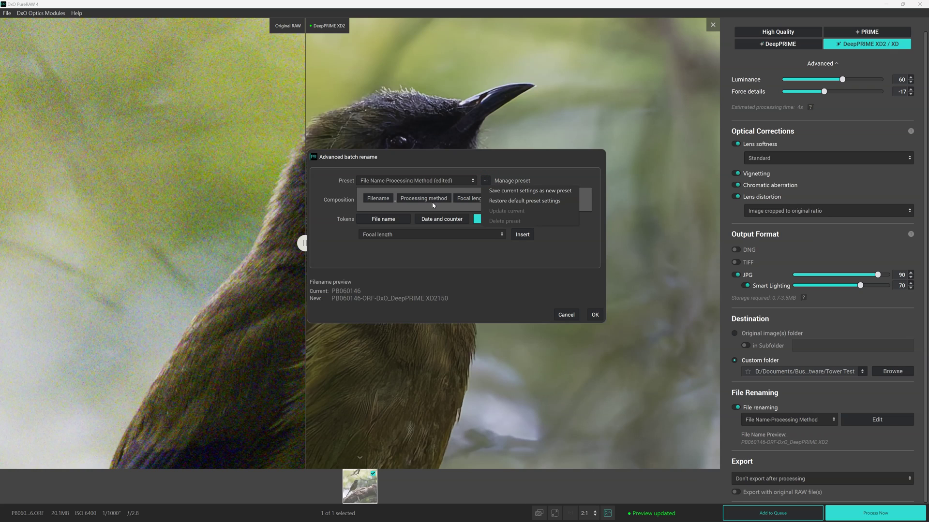
{"action": "left_click", "coordinate": [555, 191]}
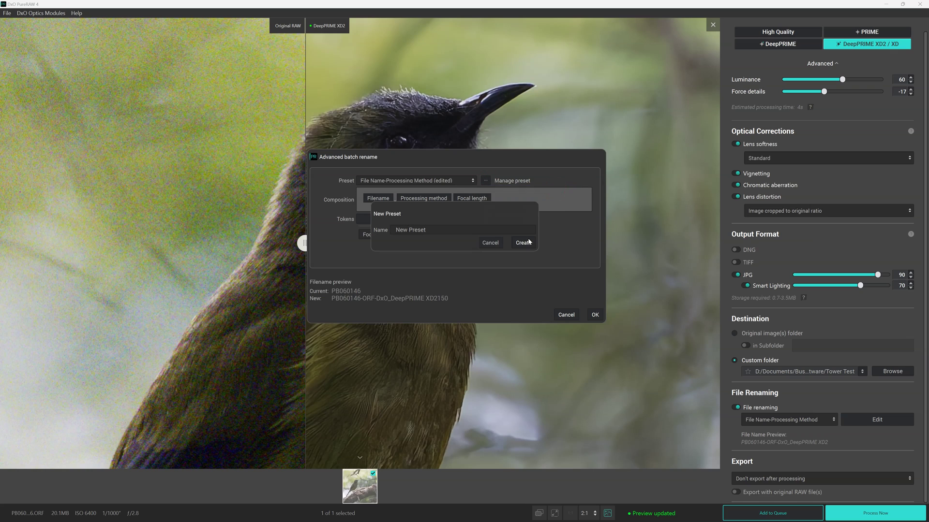
{"action": "left_click", "coordinate": [491, 242]}
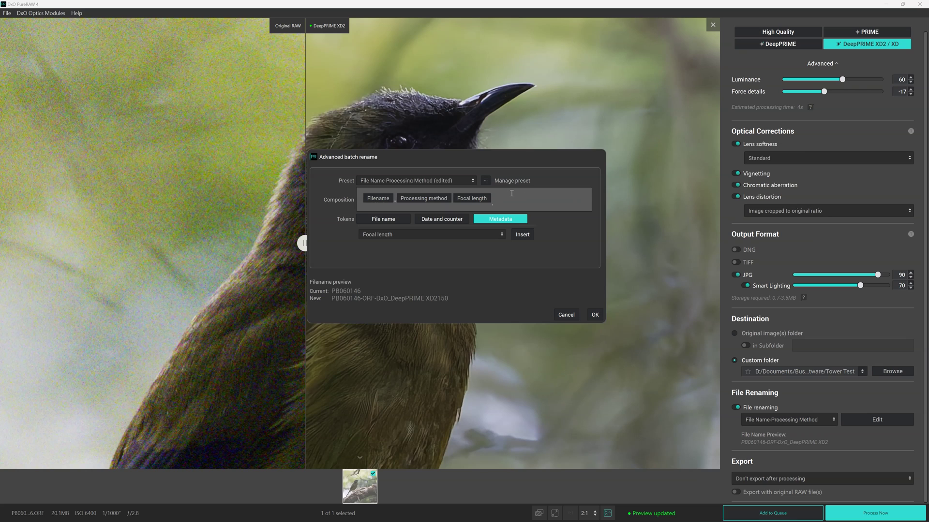
Step: Confirm the new naming pattern and keep post-processing export off, without original RAW files
{"action": "left_click", "coordinate": [594, 314]}
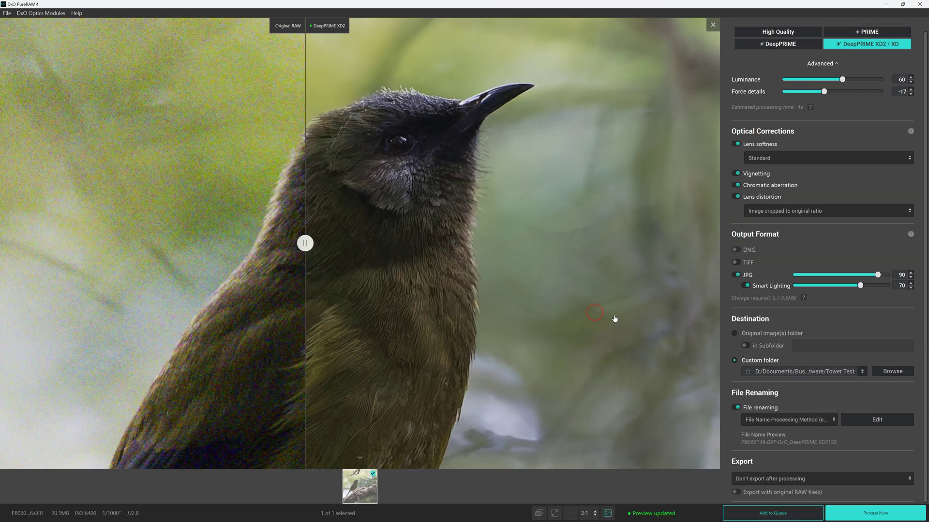
{"action": "left_click", "coordinate": [784, 479]}
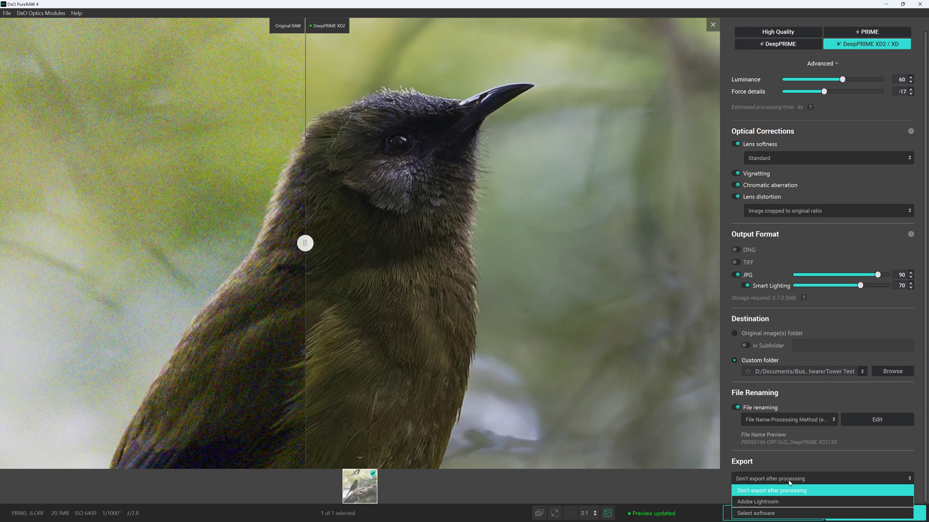
{"action": "left_click", "coordinate": [791, 467]}
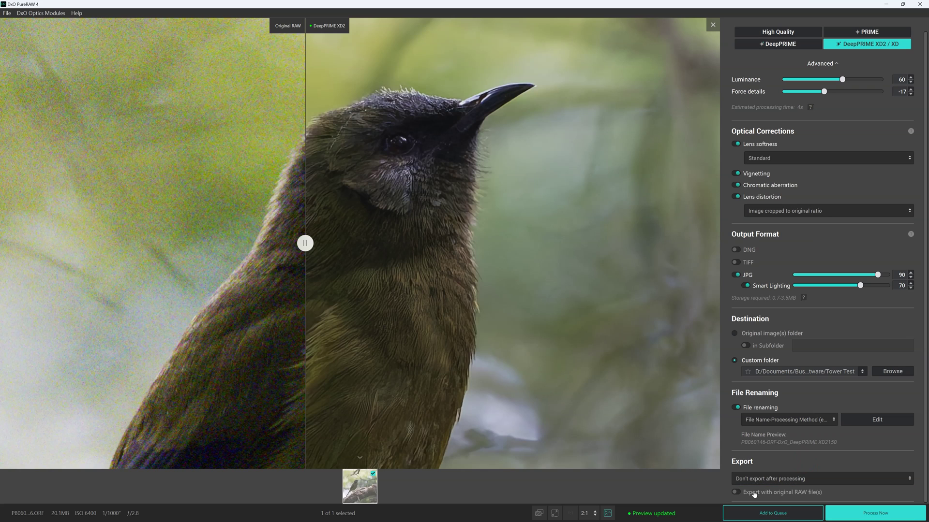
{"action": "left_click", "coordinate": [770, 496]}
{"action": "left_click", "coordinate": [767, 495]}
Step: Compare original and DeepPRIME XD2 views with the split slider and at 2:1, then fit to view
{"action": "left_click_drag", "start_coordinate": [306, 244], "coordinate": [679, 294]}
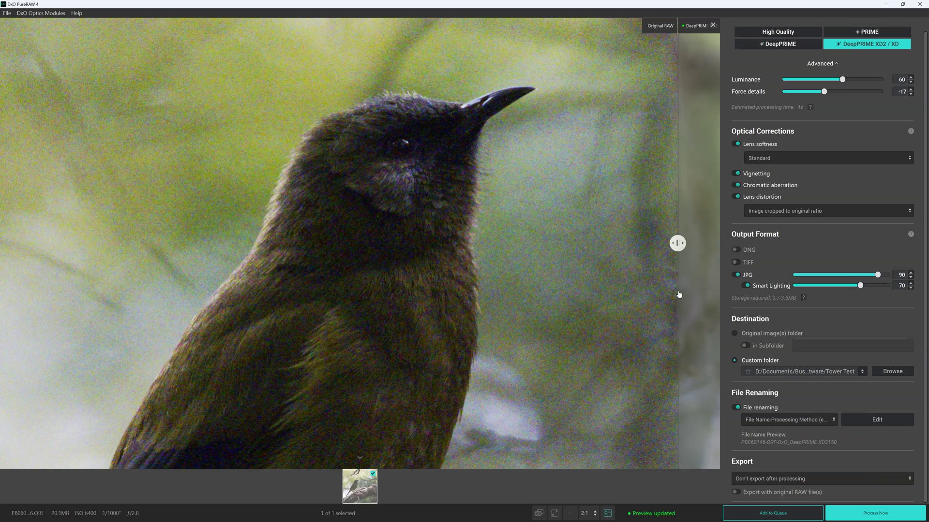
{"action": "left_click_drag", "start_coordinate": [679, 294], "coordinate": [135, 299]}
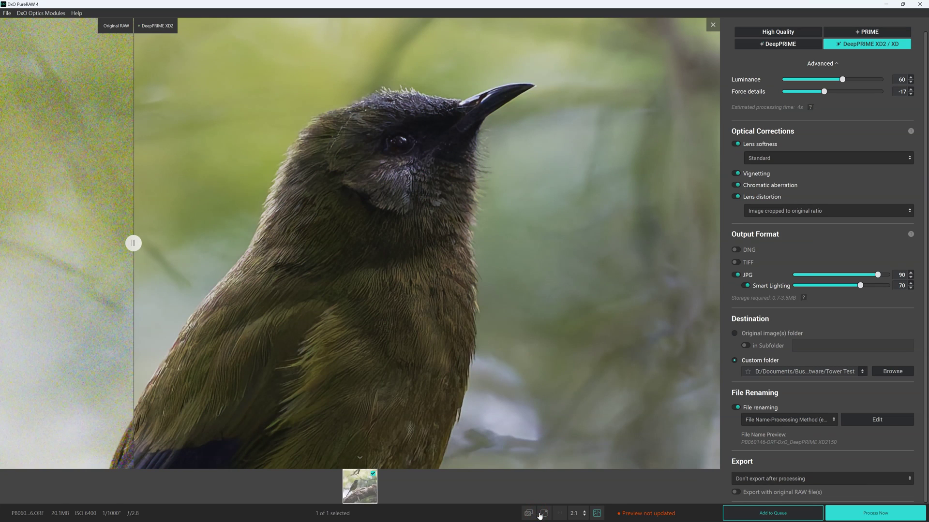
{"action": "left_click", "coordinate": [600, 515]}
{"action": "left_click", "coordinate": [528, 514]}
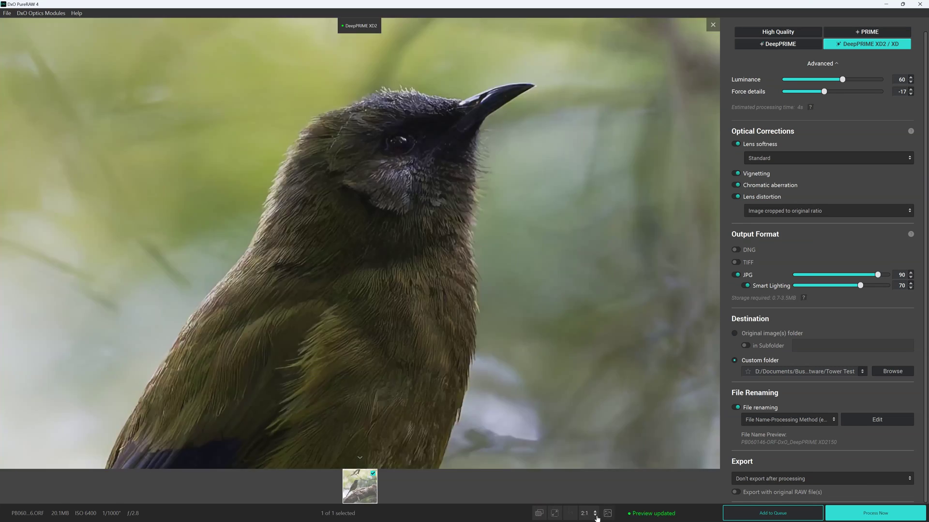
{"action": "left_click", "coordinate": [540, 514]}
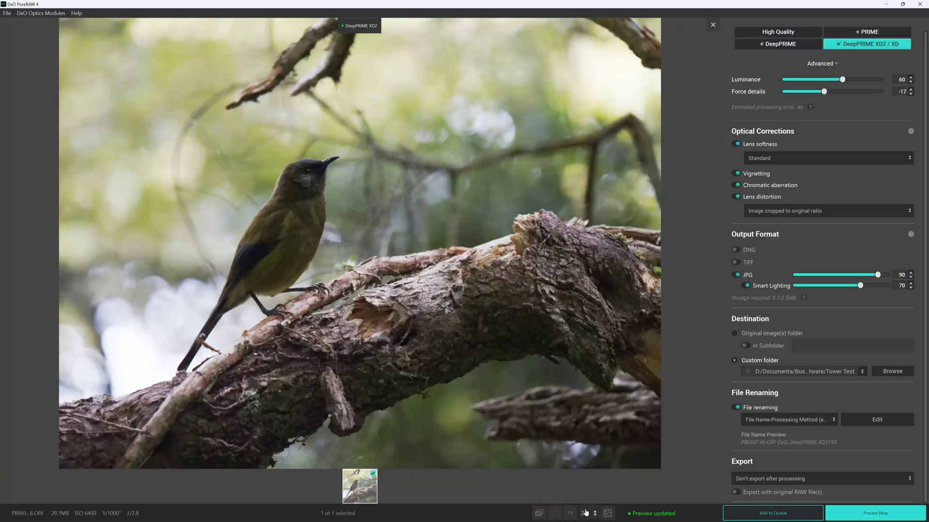
{"action": "left_click", "coordinate": [586, 512]}
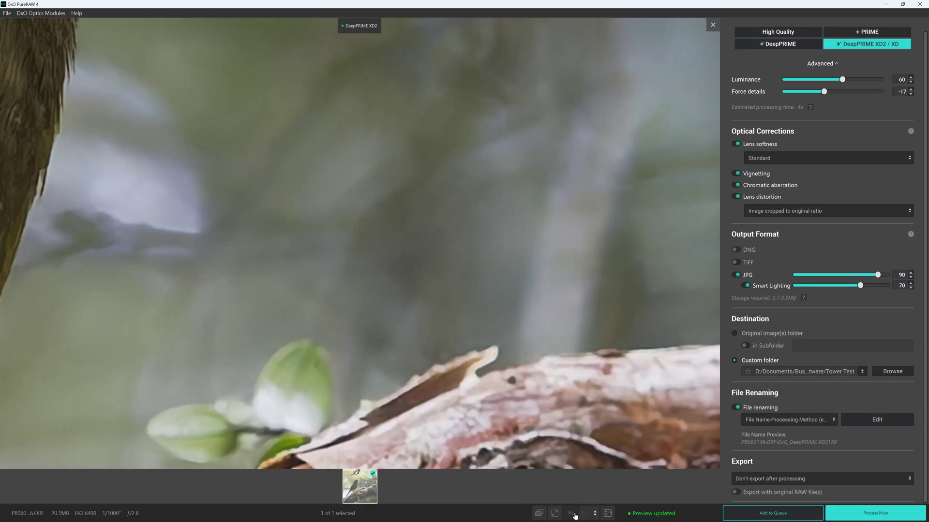
{"action": "left_click", "coordinate": [571, 517]}
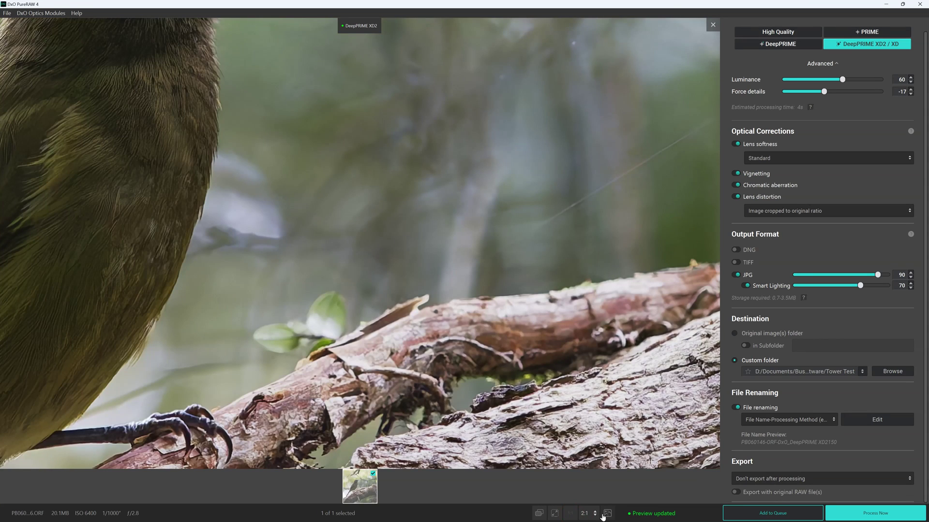
{"action": "left_click", "coordinate": [559, 515]}
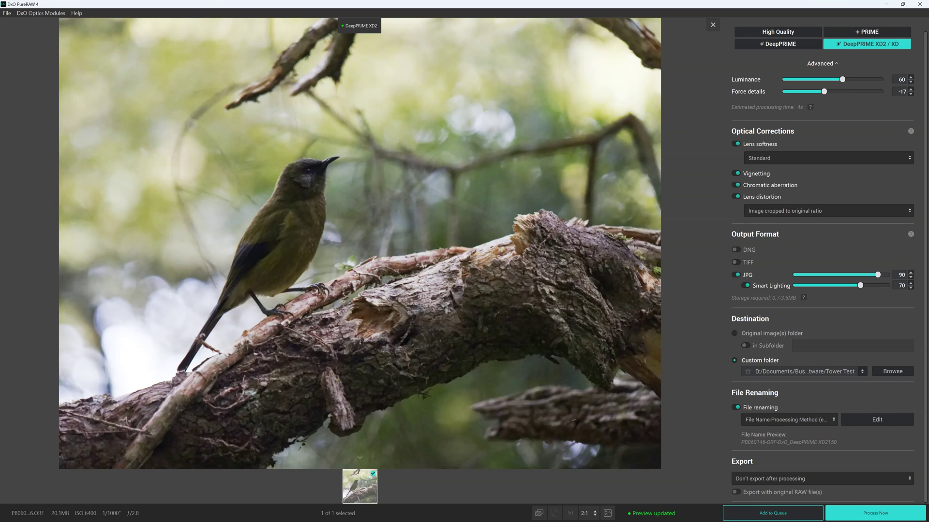
Step: Add the bird photo to the queue, check Batch #1, then hide the queue
{"action": "left_click", "coordinate": [797, 517]}
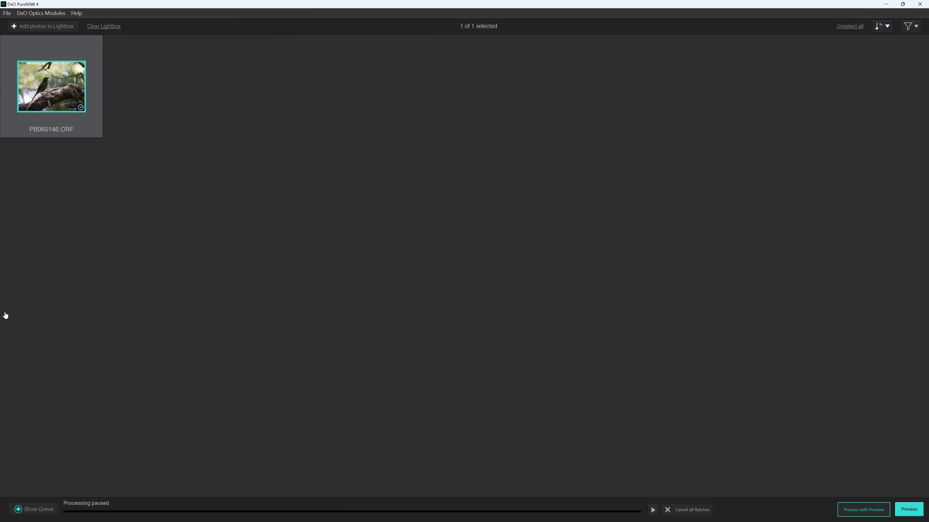
{"action": "left_click", "coordinate": [43, 511]}
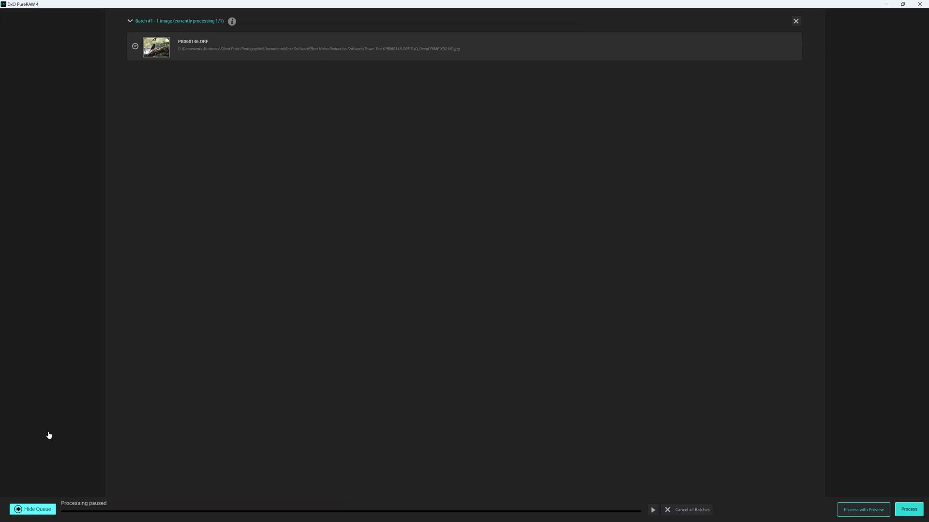
{"action": "left_click", "coordinate": [32, 512]}
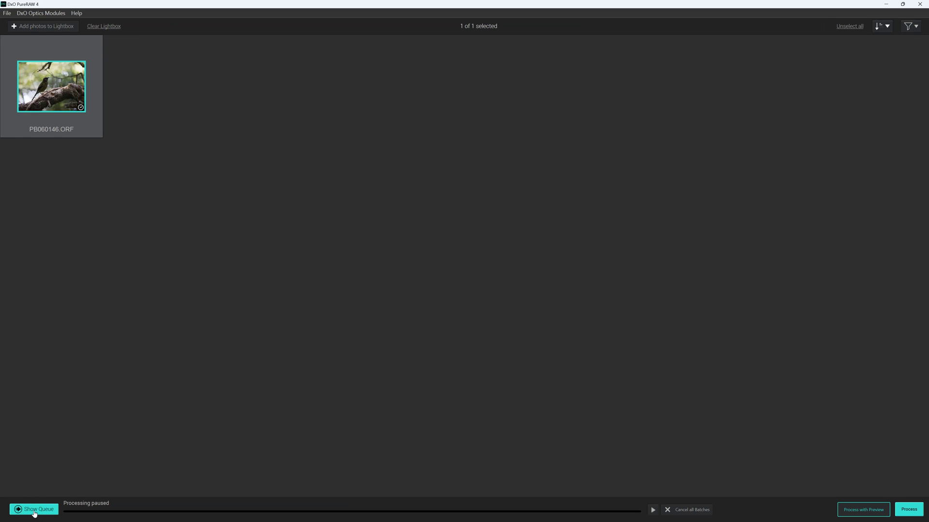
Step: Add every photo from sample photos > dxopureraw4 to the lightbox using Ctrl+A
{"action": "left_click", "coordinate": [55, 27]}
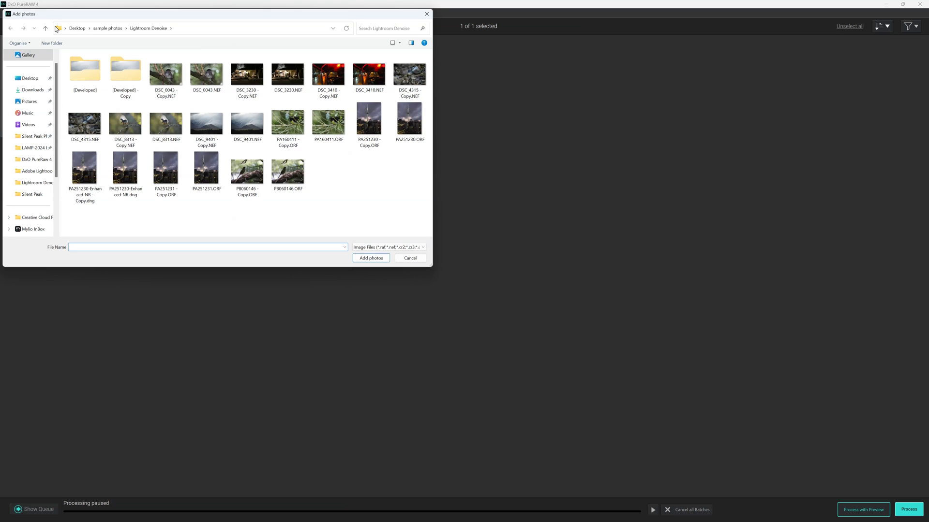
{"action": "left_click", "coordinate": [103, 28]}
{"action": "left_click", "coordinate": [84, 79]}
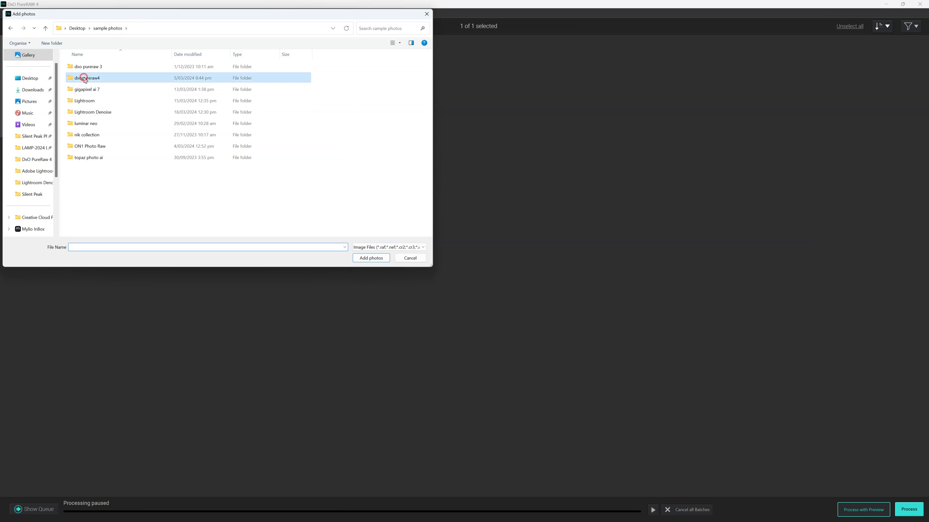
{"action": "double_click", "coordinate": [84, 79]}
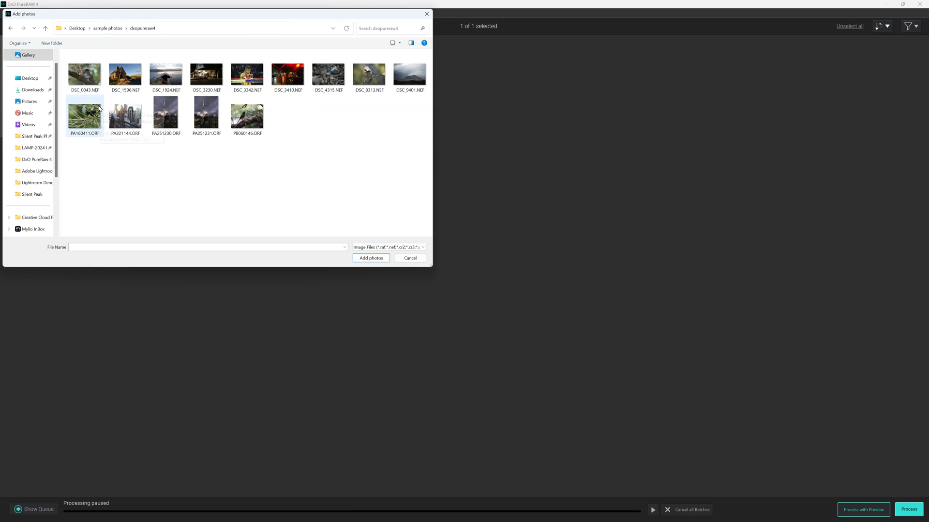
{"action": "key", "text": "ctrl+a"}
{"action": "left_click", "coordinate": [375, 259]}
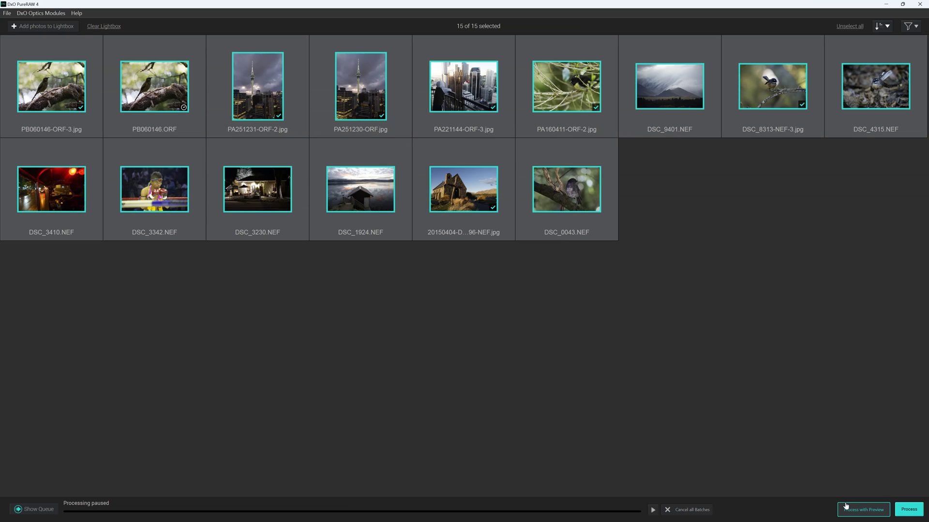
Step: Open Process file(s) for the 15 selected photos from the thumbnail context menu
{"action": "right_click", "coordinate": [567, 203]}
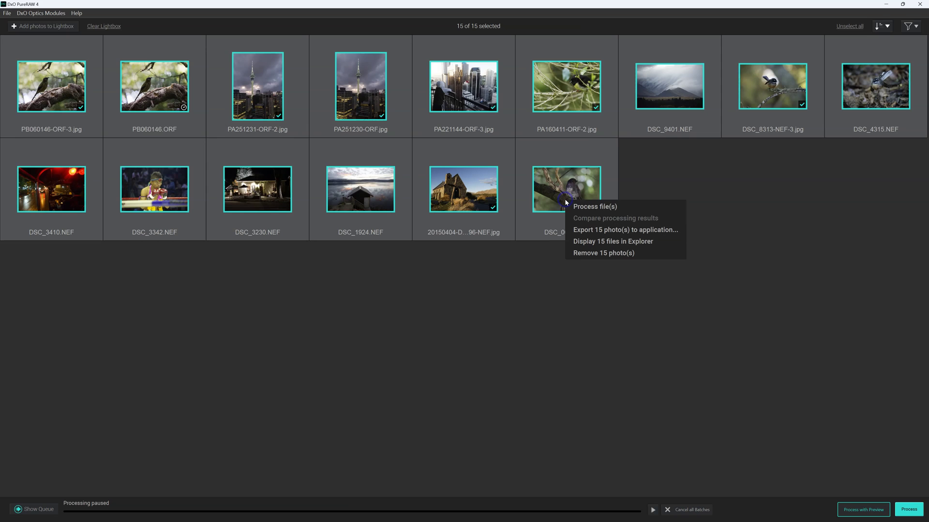
{"action": "left_click", "coordinate": [594, 209]}
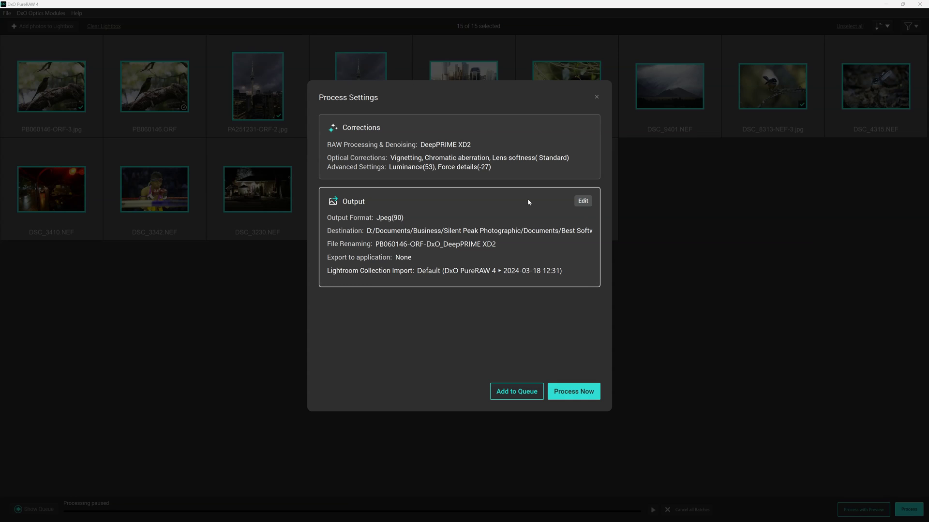
{"action": "left_click", "coordinate": [516, 153]}
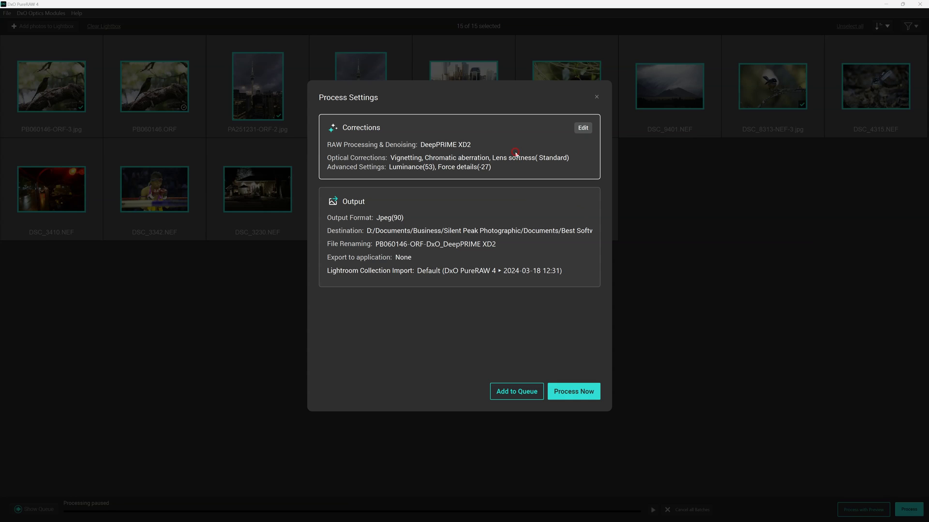
Step: Set corrections to DeepPRIME with Luminance 63 and apply them
{"action": "left_click", "coordinate": [577, 129]}
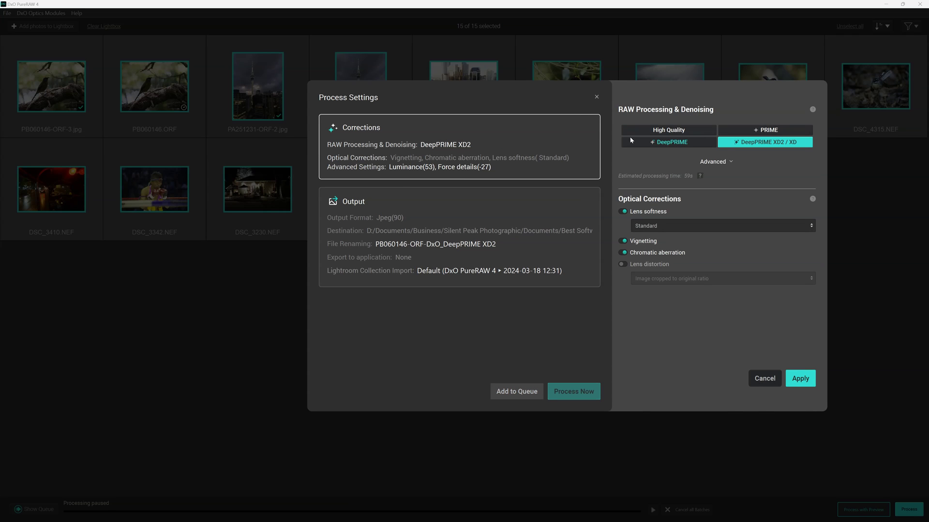
{"action": "left_click", "coordinate": [724, 164]}
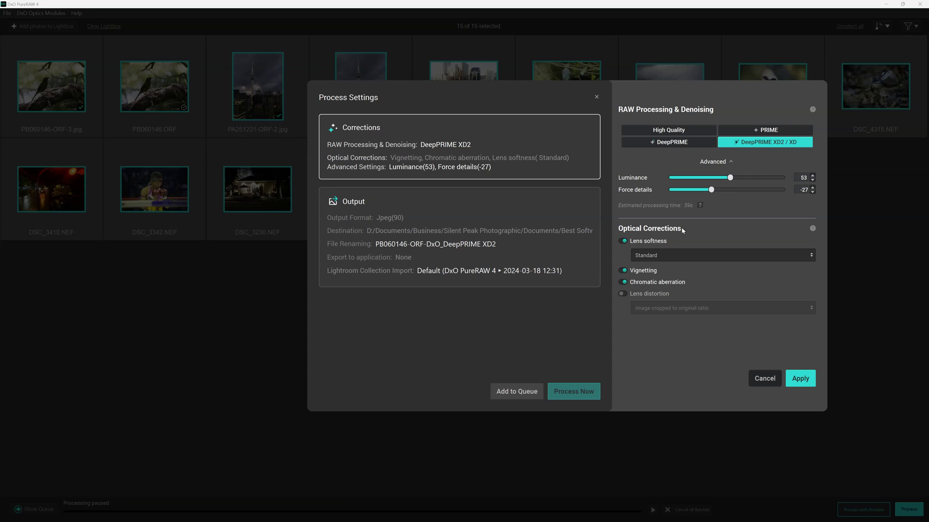
{"action": "left_click", "coordinate": [670, 145]}
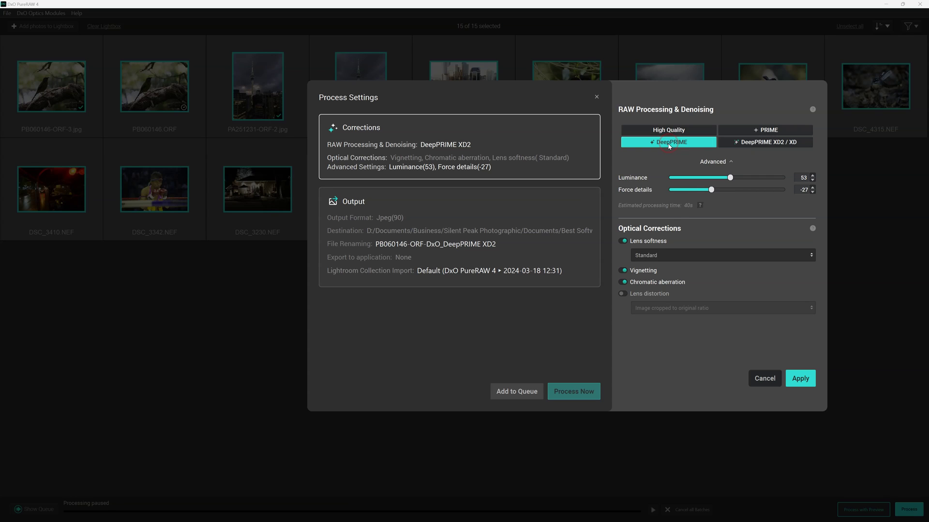
{"action": "left_click", "coordinate": [719, 178]}
{"action": "left_click_drag", "start_coordinate": [717, 179], "coordinate": [746, 180]}
{"action": "left_click", "coordinate": [741, 178]}
{"action": "left_click", "coordinate": [800, 380]}
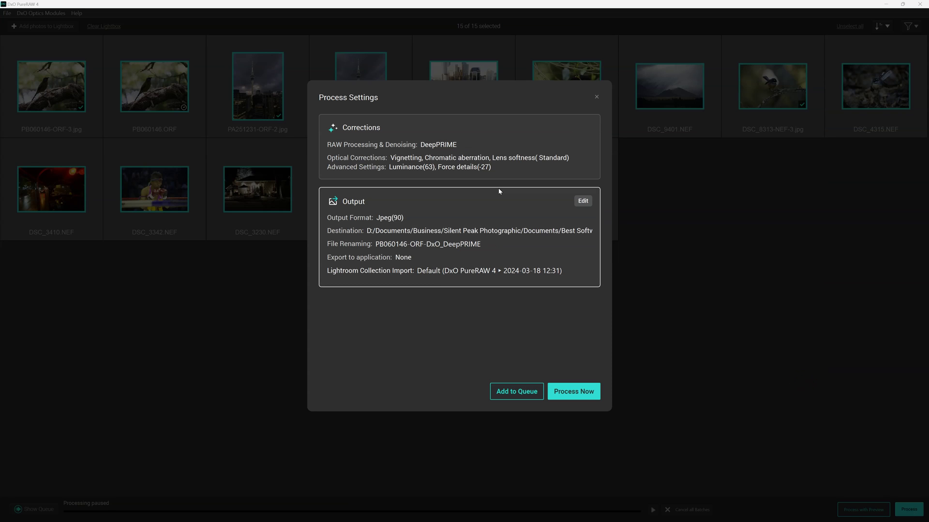
Step: Accept the JPEG 90 output settings unchanged and add the 15 photos to the queue
{"action": "left_click", "coordinate": [583, 201]}
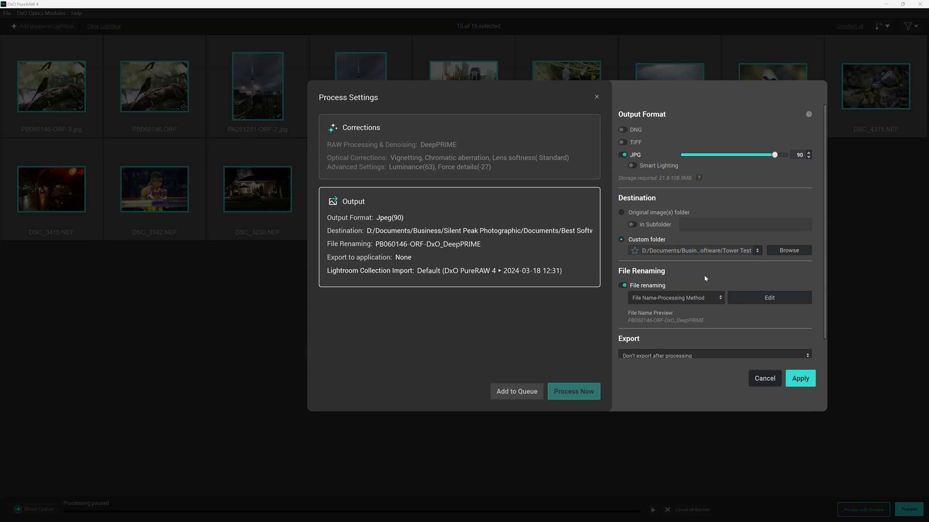
{"action": "left_click", "coordinate": [805, 383]}
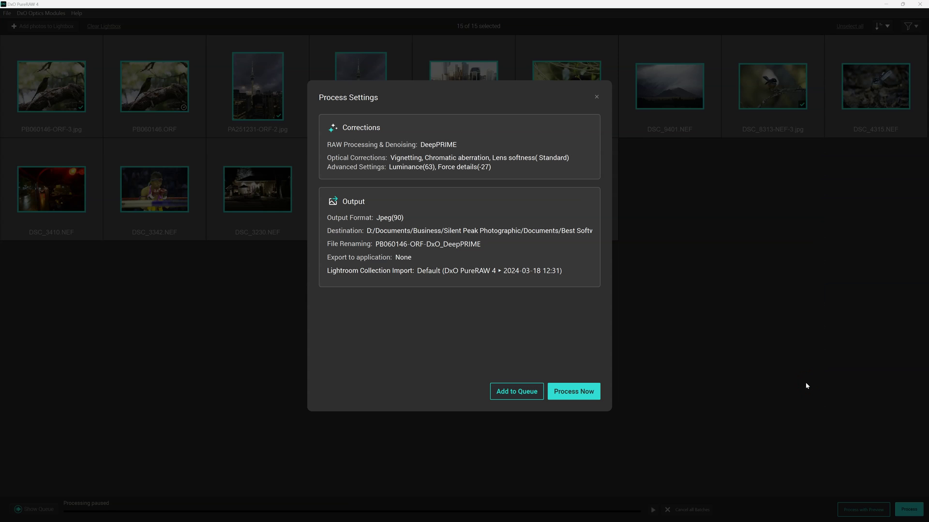
{"action": "left_click", "coordinate": [511, 393]}
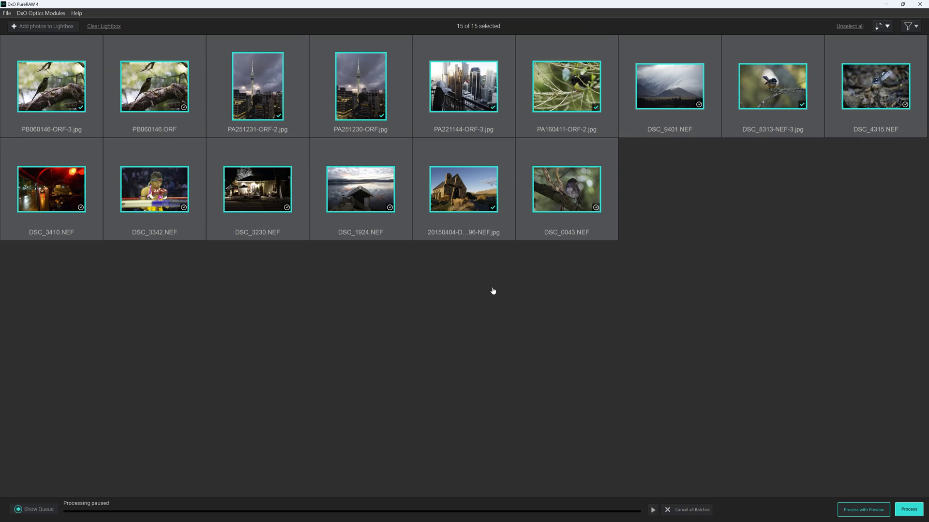
Step: Show the processing queue and look over the queued batches
{"action": "left_click", "coordinate": [22, 511]}
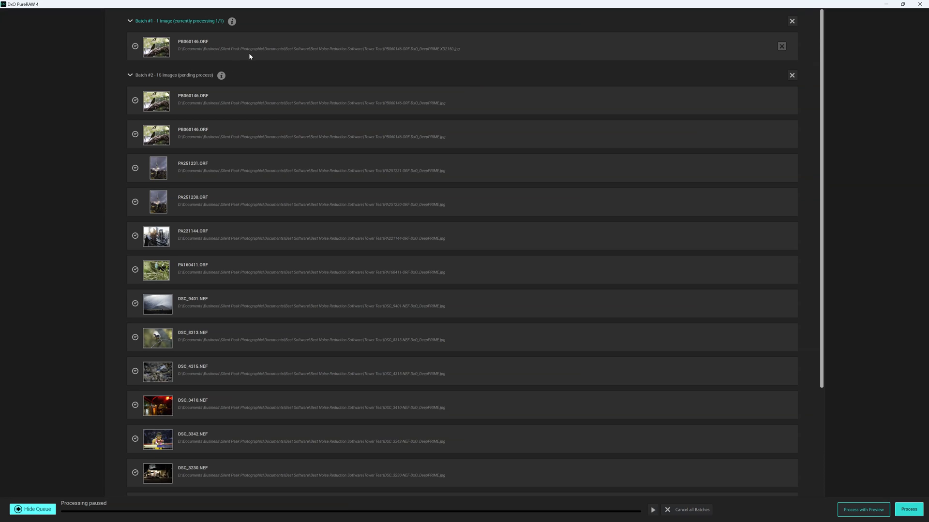
{"action": "scroll", "coordinate": [223, 110], "scroll_direction": "down", "scroll_amount": 3}
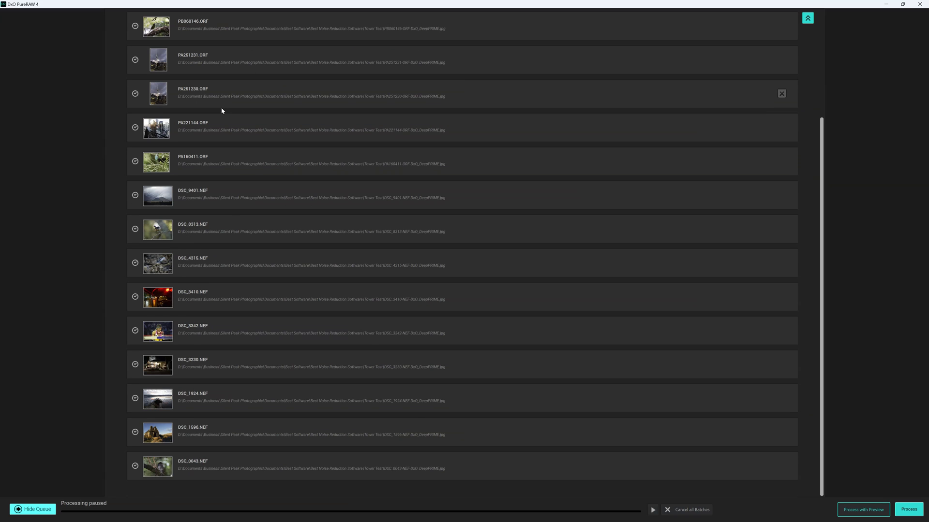
{"action": "scroll", "coordinate": [222, 109], "scroll_direction": "up", "scroll_amount": 3}
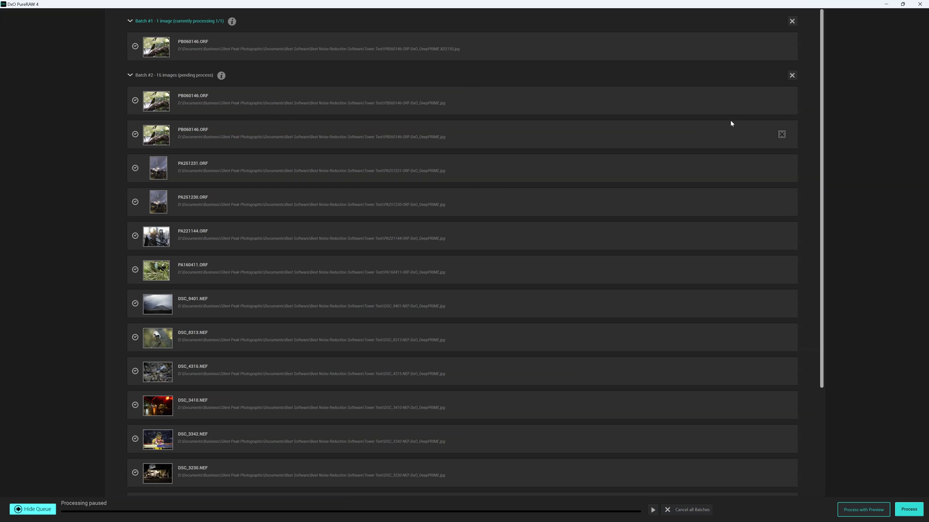
Step: Remove both duplicate PB060146 photos from Batch #2, confirming each, then resume processing
{"action": "left_click", "coordinate": [781, 100]}
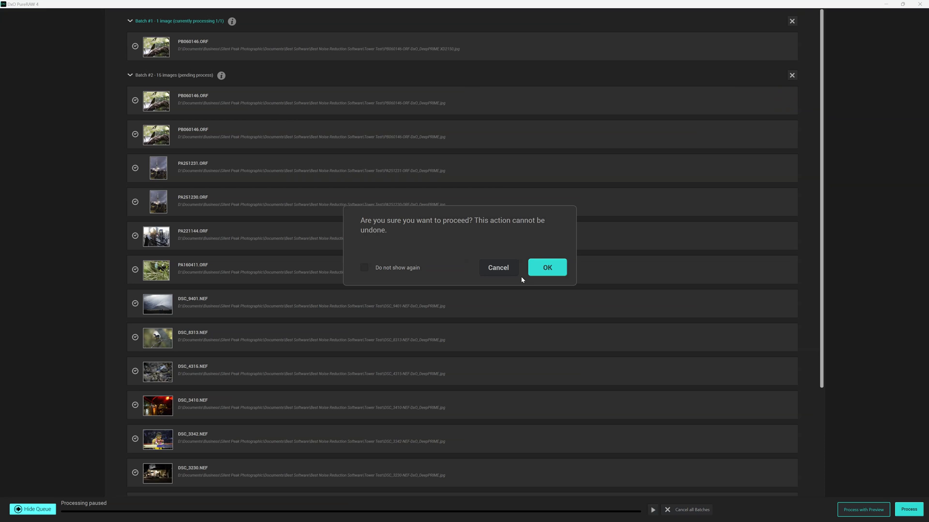
{"action": "left_click", "coordinate": [550, 268]}
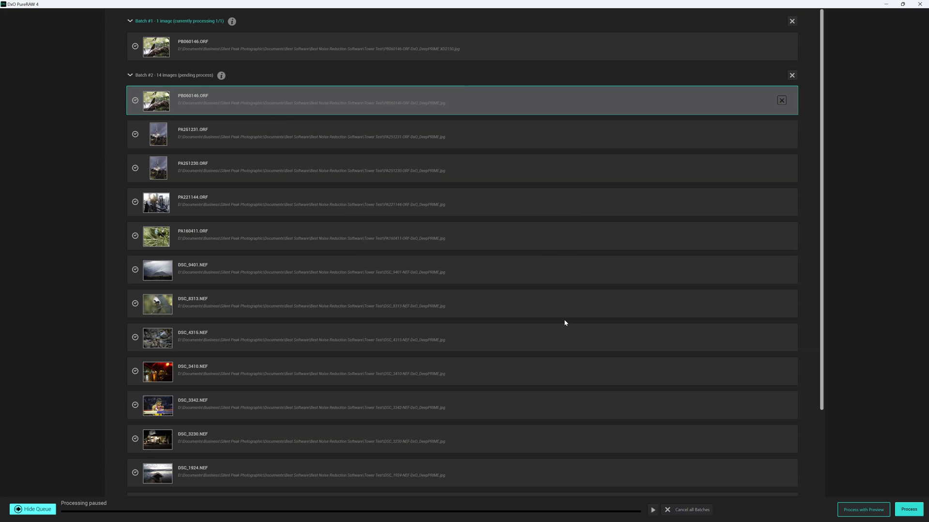
{"action": "left_click", "coordinate": [782, 100]}
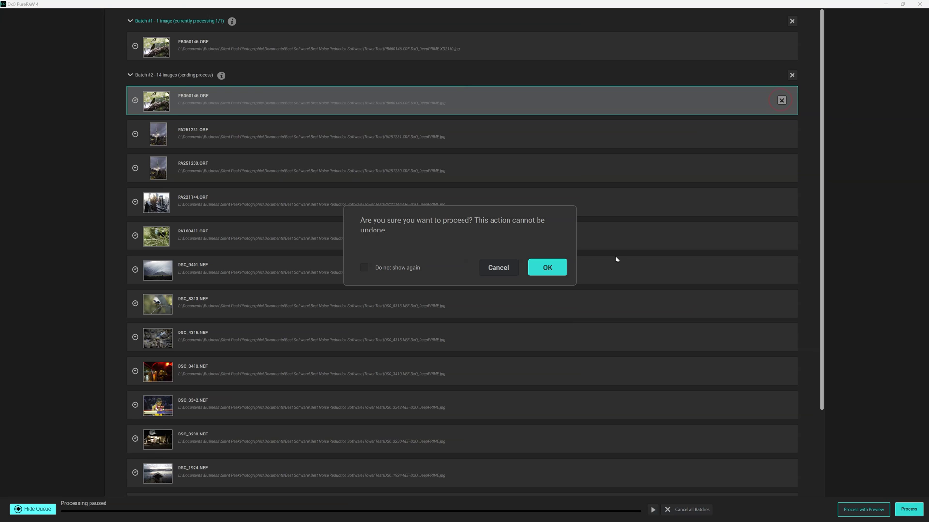
{"action": "left_click", "coordinate": [559, 270]}
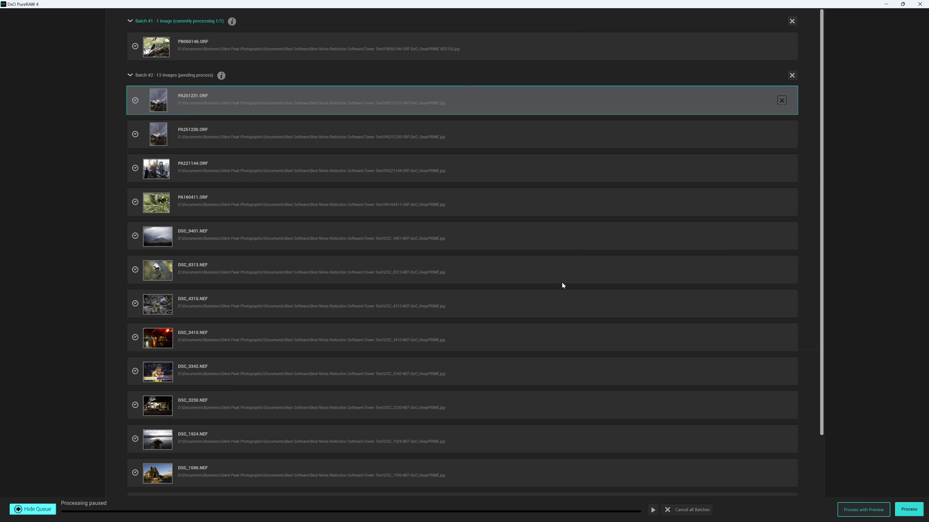
{"action": "left_click", "coordinate": [653, 510]}
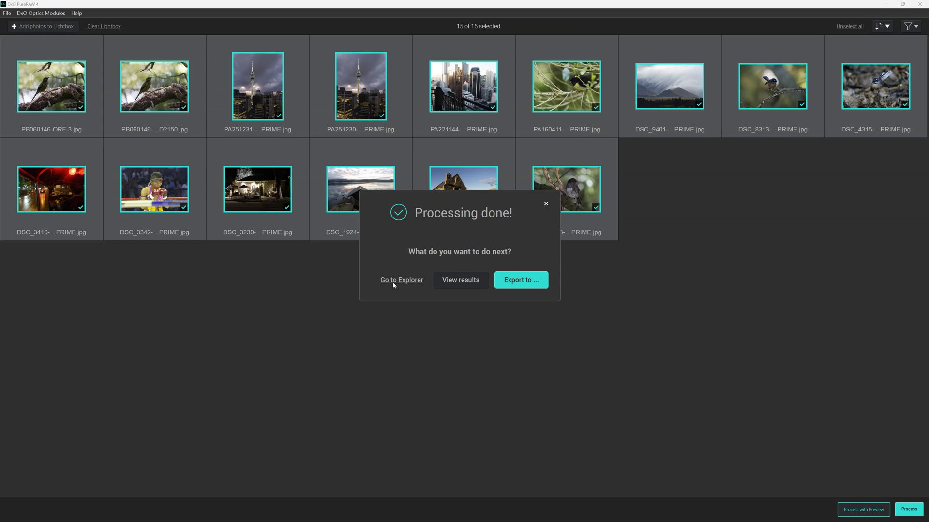
Step: Open Export to..., check the Select software list, then close the dialog without exporting
{"action": "left_click", "coordinate": [523, 279]}
{"action": "left_click", "coordinate": [512, 235]}
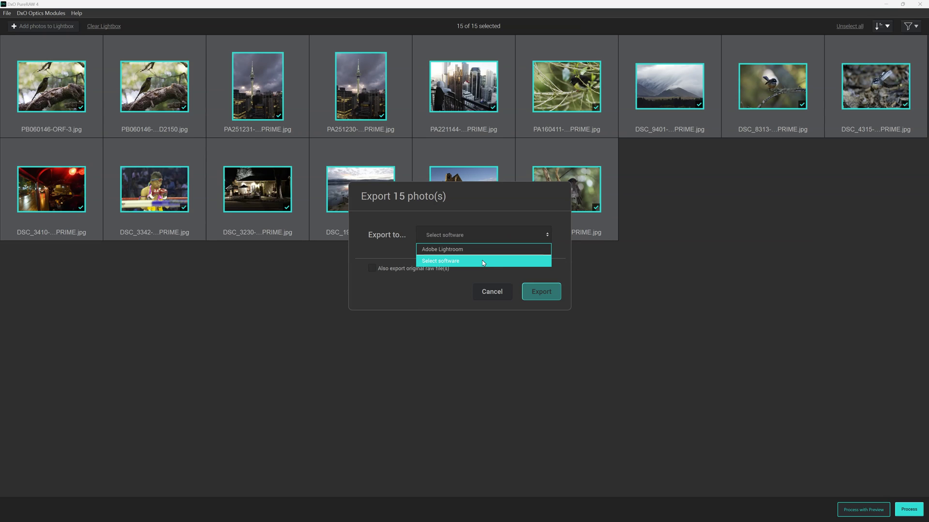
{"action": "left_click", "coordinate": [492, 292]}
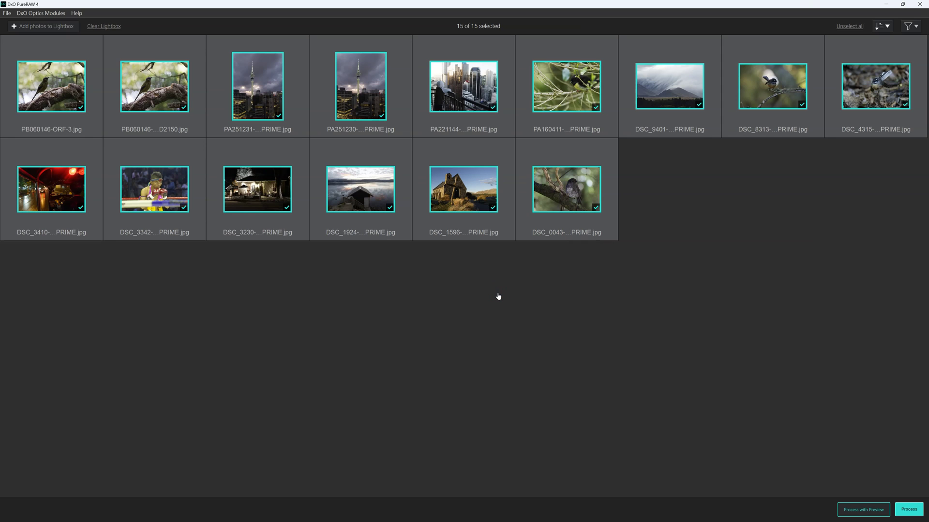
Step: Open DSC_0043 full screen and toggle between the original RAW and processed version
{"action": "left_click", "coordinate": [550, 206]}
{"action": "double_click", "coordinate": [564, 186]}
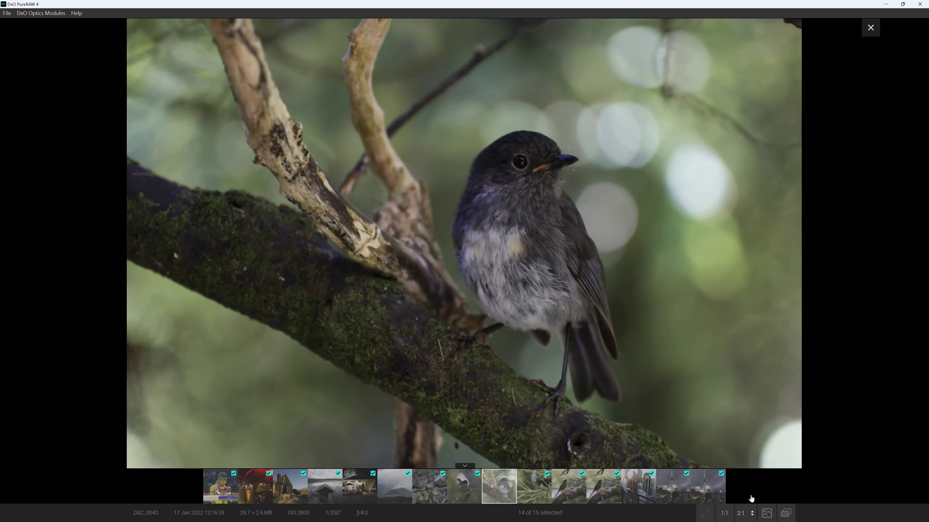
{"action": "left_click", "coordinate": [785, 513]}
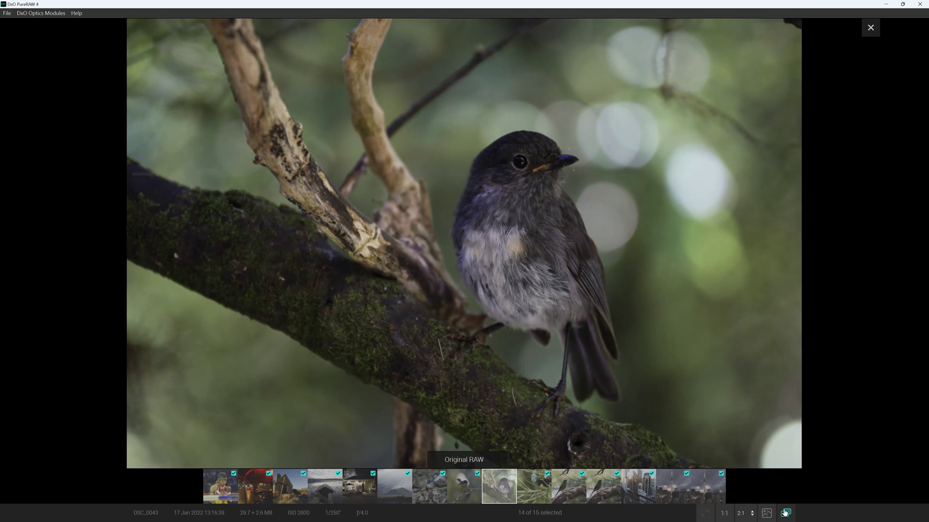
{"action": "left_click", "coordinate": [784, 513]}
Step: Zoom to 100 % on the bird's head and flip between original RAW and processed JPEG
{"action": "left_click", "coordinate": [724, 513]}
{"action": "left_click_drag", "start_coordinate": [596, 234], "coordinate": [558, 314]}
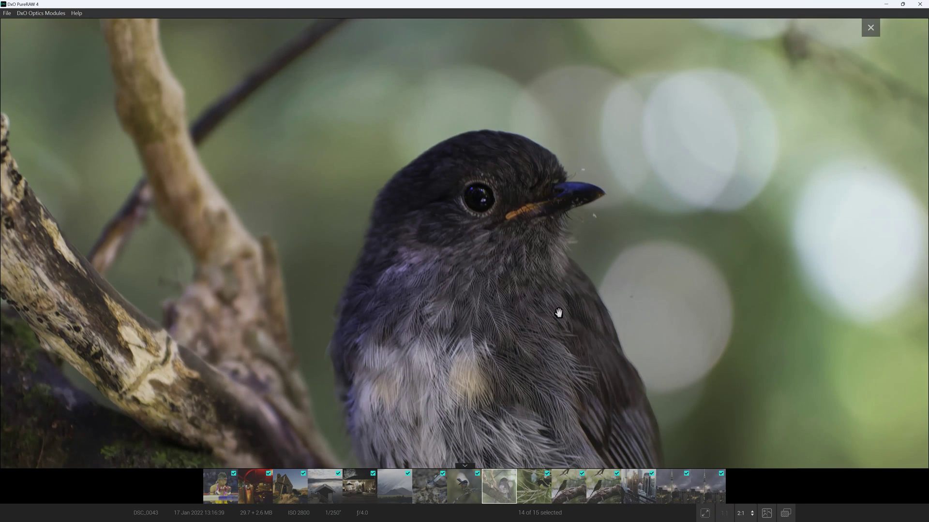
{"action": "left_click", "coordinate": [780, 515]}
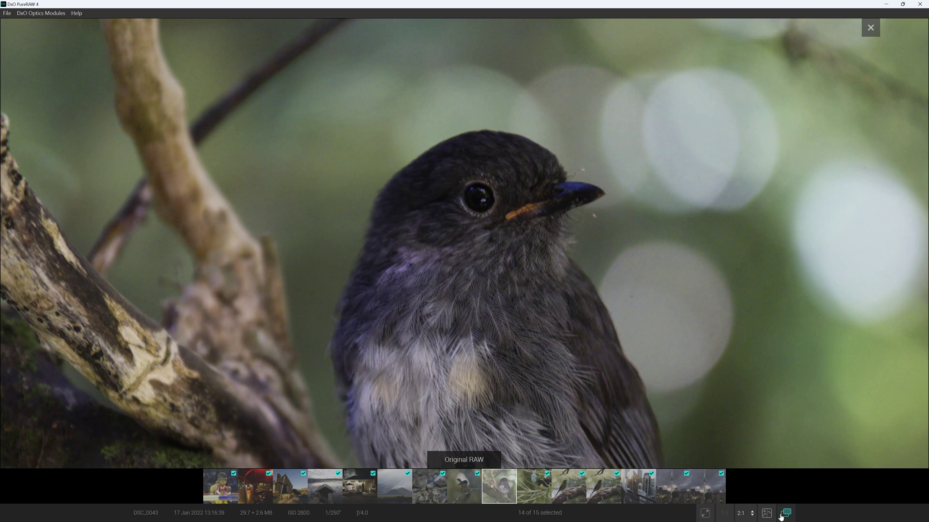
{"action": "left_click", "coordinate": [781, 516]}
{"action": "left_click", "coordinate": [780, 516]}
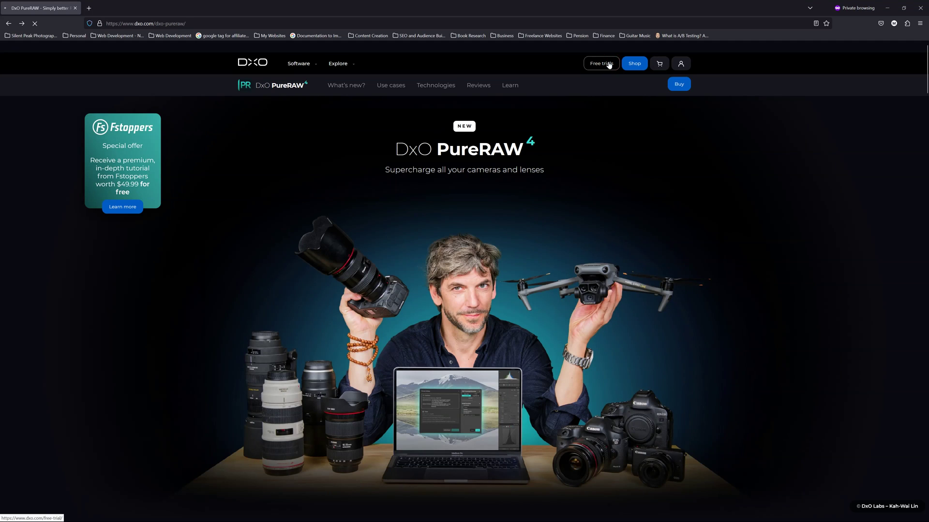
Step: Go to DxO's Free trials page and start the PureRAW free trial
{"action": "left_click", "coordinate": [608, 64]}
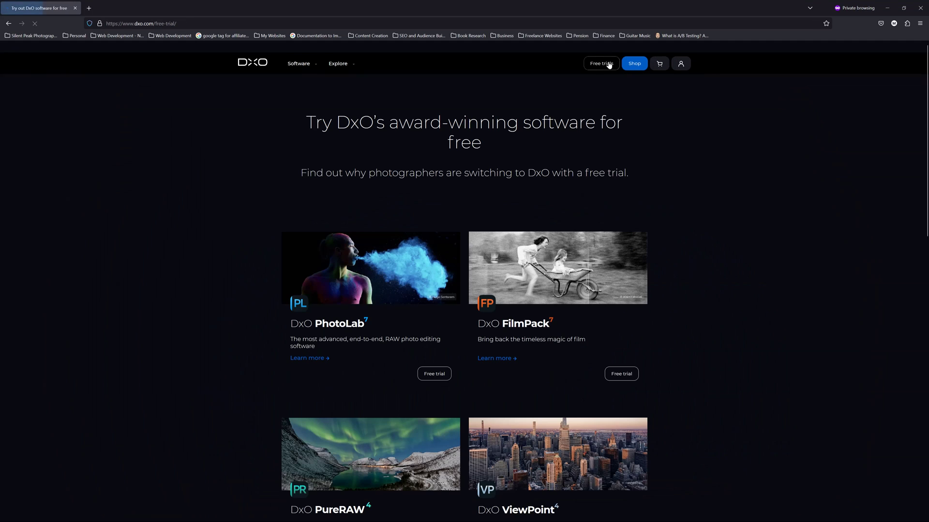
{"action": "scroll", "coordinate": [460, 174], "scroll_direction": "down", "scroll_amount": 3}
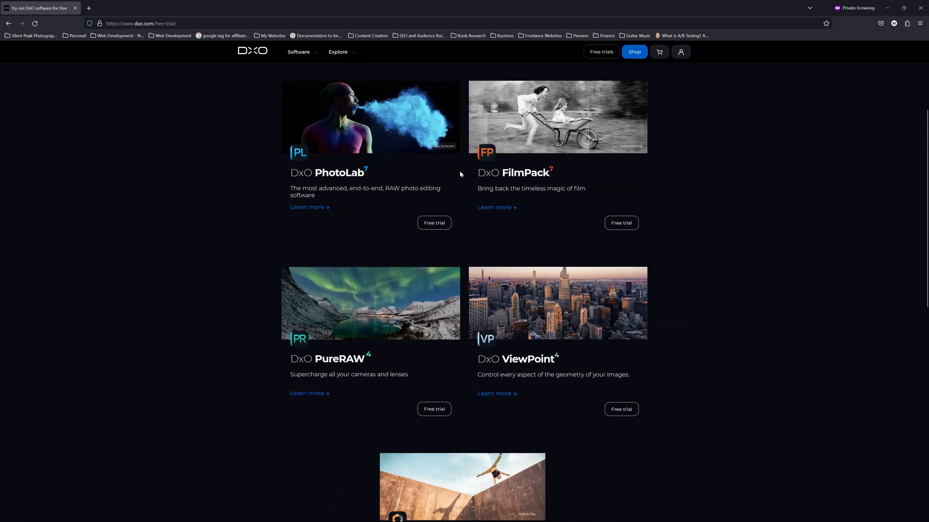
{"action": "scroll", "coordinate": [460, 174], "scroll_direction": "down", "scroll_amount": 3}
{"action": "left_click", "coordinate": [432, 259]}
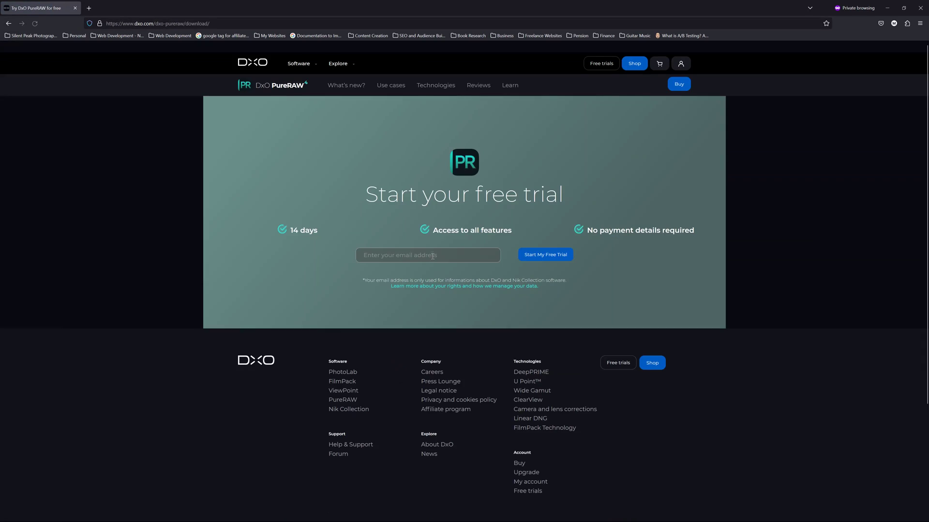
{"action": "left_click", "coordinate": [430, 254]}
Step: Type 'your email he' into the email field, then open the DxO PureRAW 4 Review article
{"action": "type", "text": "your email he"}
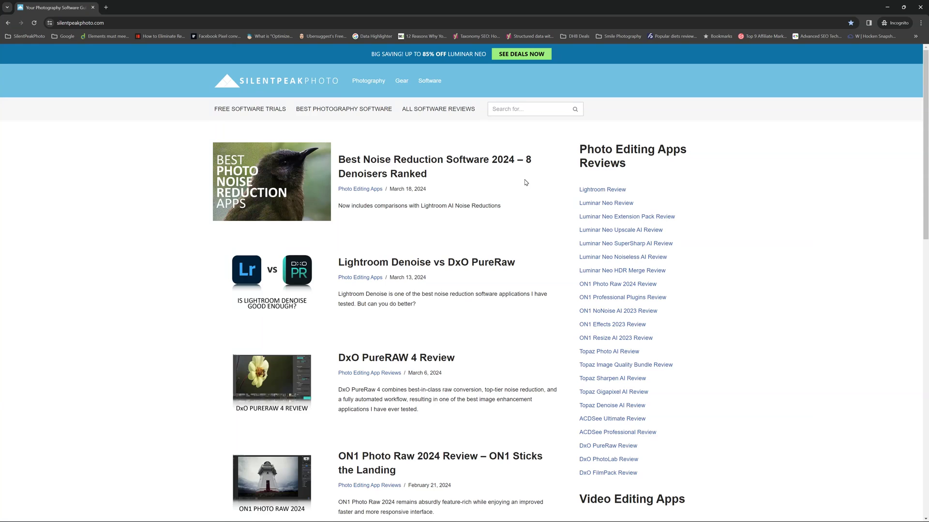
{"action": "scroll", "coordinate": [425, 120], "scroll_direction": "down", "scroll_amount": 5}
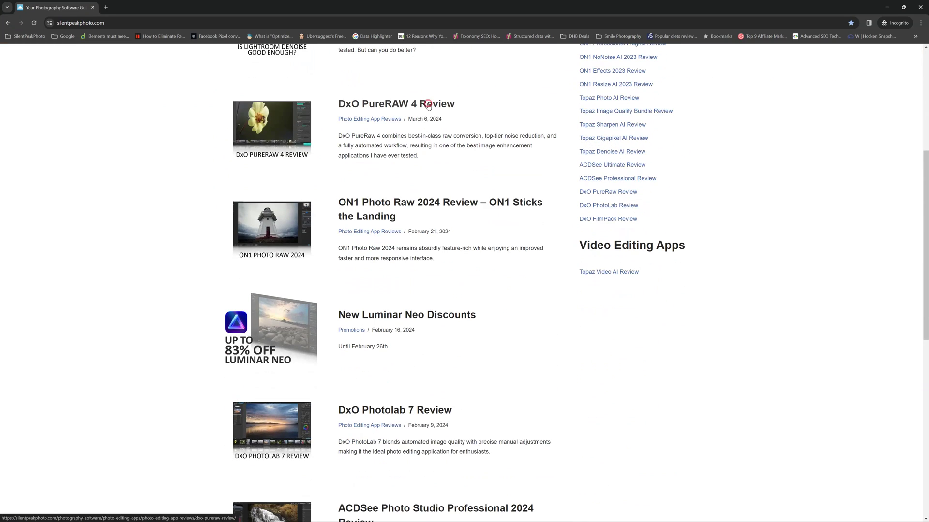
{"action": "left_click", "coordinate": [425, 104]}
Step: Drag the review's before/after sliders on the bird and city images
{"action": "scroll", "coordinate": [443, 205], "scroll_direction": "down", "scroll_amount": 4}
{"action": "scroll", "coordinate": [444, 207], "scroll_direction": "down", "scroll_amount": 18}
{"action": "scroll", "coordinate": [435, 208], "scroll_direction": "down", "scroll_amount": 2}
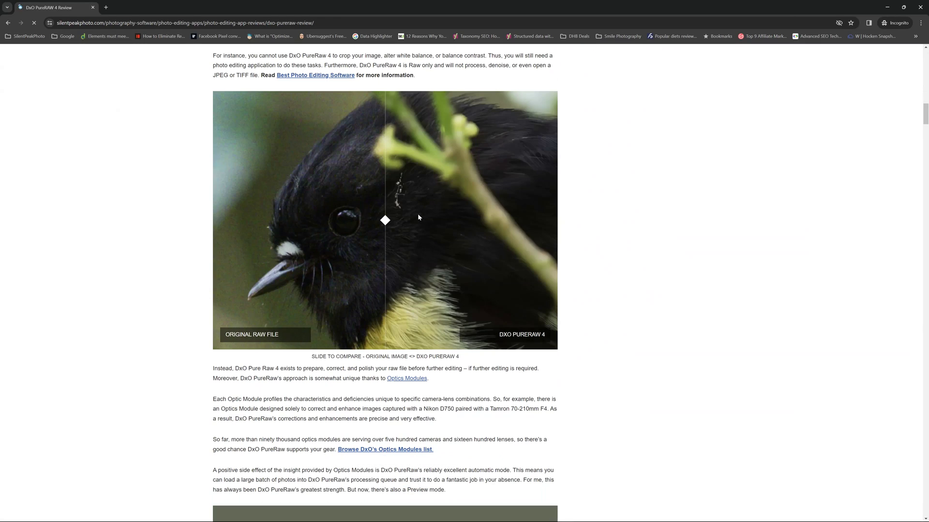
{"action": "left_click_drag", "start_coordinate": [385, 220], "coordinate": [299, 220]}
{"action": "scroll", "coordinate": [312, 219], "scroll_direction": "down", "scroll_amount": 20}
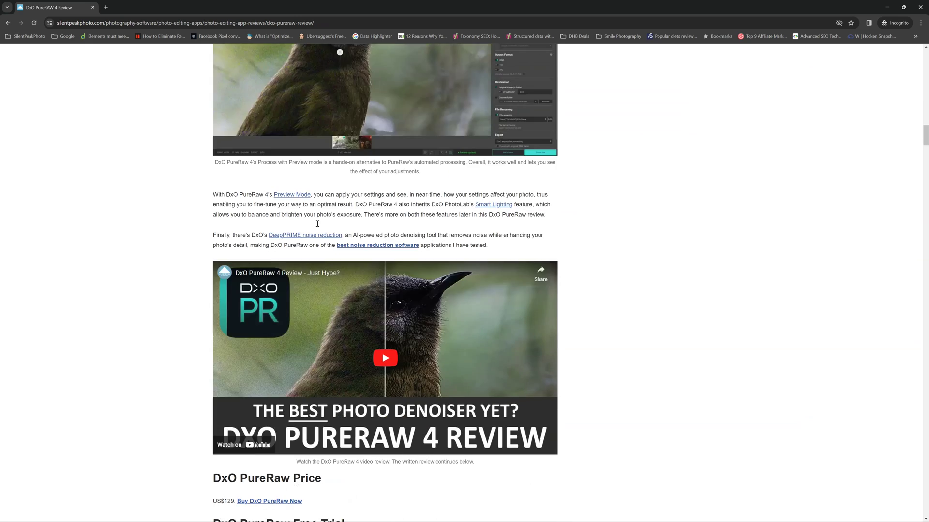
{"action": "scroll", "coordinate": [318, 227], "scroll_direction": "down", "scroll_amount": 17}
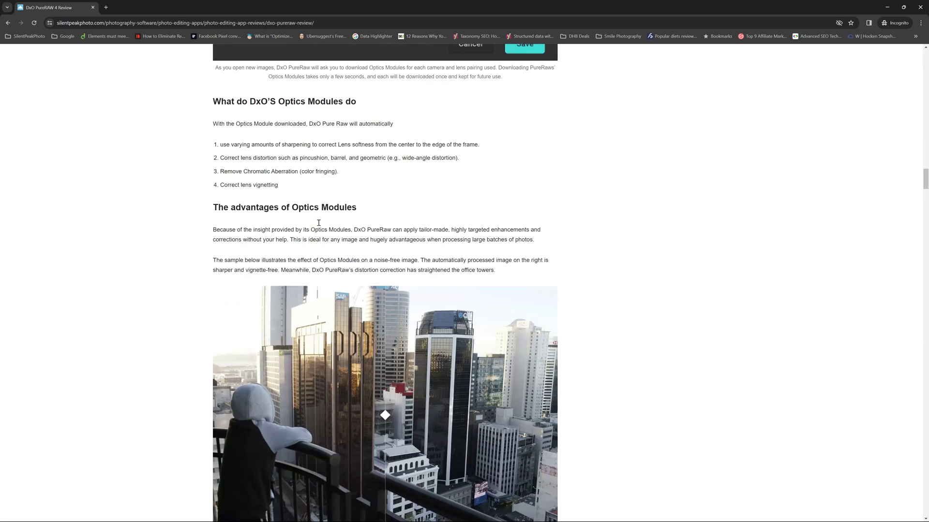
{"action": "left_click_drag", "start_coordinate": [325, 224], "coordinate": [413, 244]}
Step: Go back to the Best Noise Reduction Software article and drag its comparison slider
{"action": "key", "text": "alt+Left"}
{"action": "scroll", "coordinate": [143, 356], "scroll_direction": "down", "scroll_amount": 18}
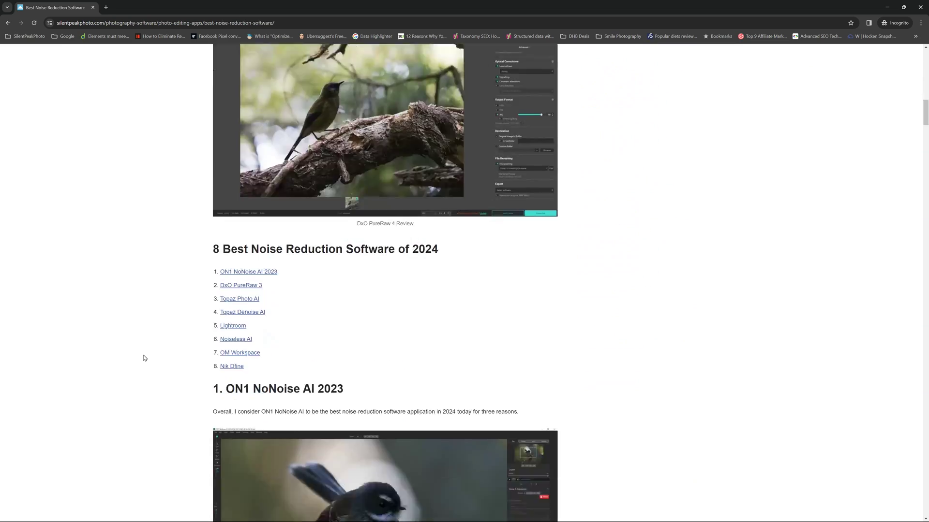
{"action": "scroll", "coordinate": [143, 358], "scroll_direction": "down", "scroll_amount": 20}
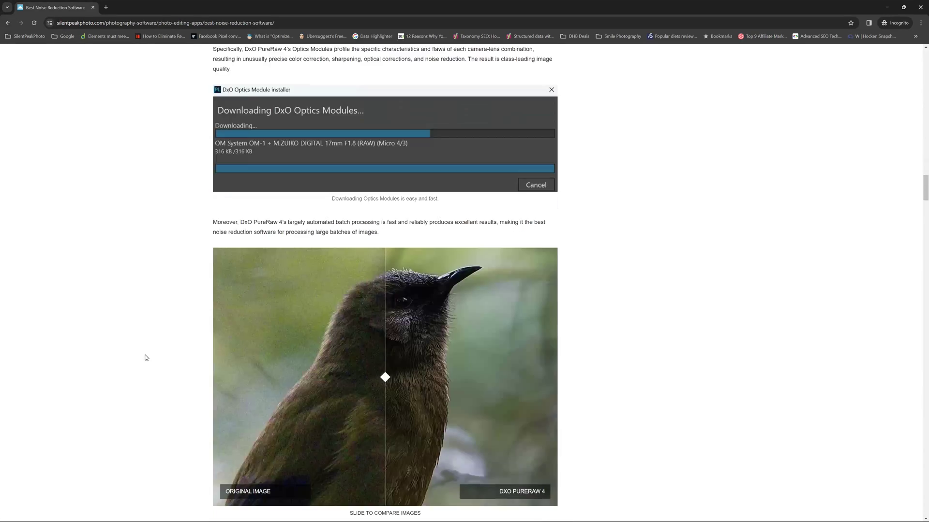
{"action": "scroll", "coordinate": [146, 357], "scroll_direction": "down", "scroll_amount": 3}
{"action": "left_click_drag", "start_coordinate": [390, 233], "coordinate": [481, 233]}
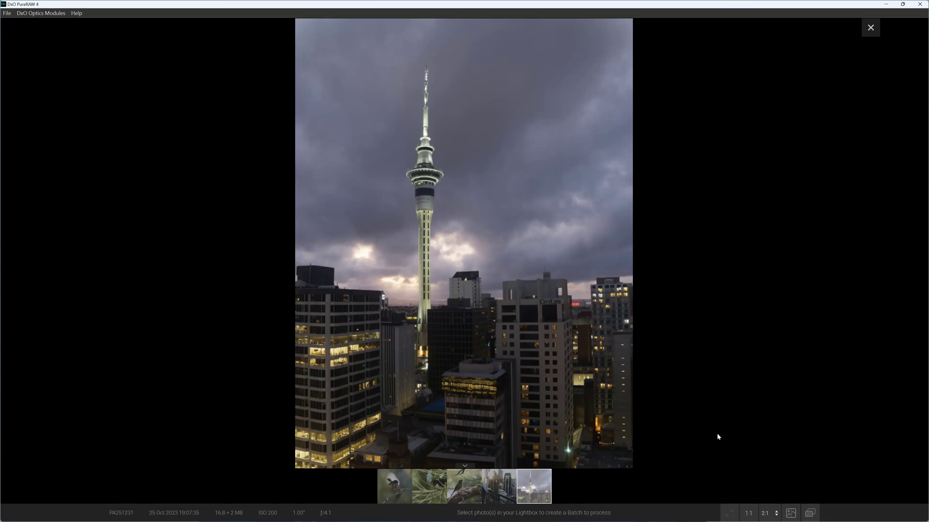
Step: View the tower photo at 1:1 panned to its top, briefly checking the original RAW
{"action": "left_click", "coordinate": [748, 513]}
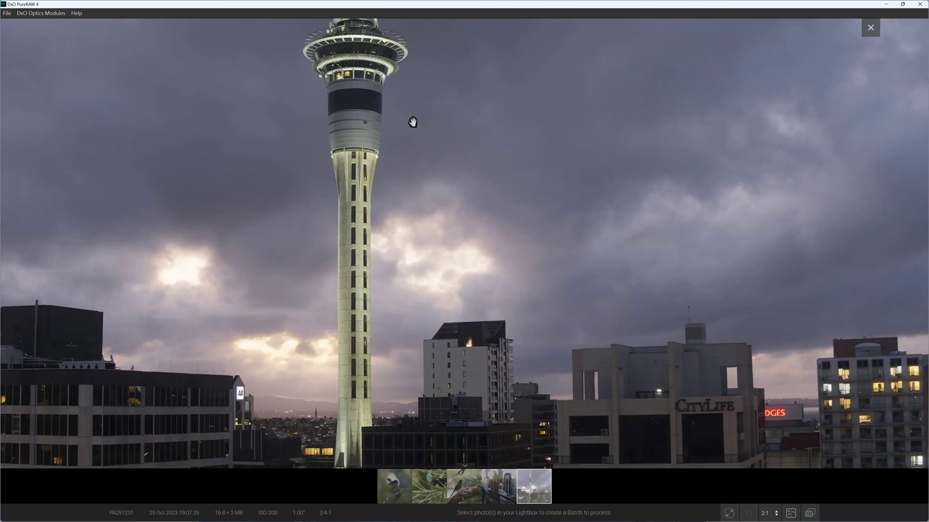
{"action": "left_click_drag", "start_coordinate": [410, 121], "coordinate": [420, 338]}
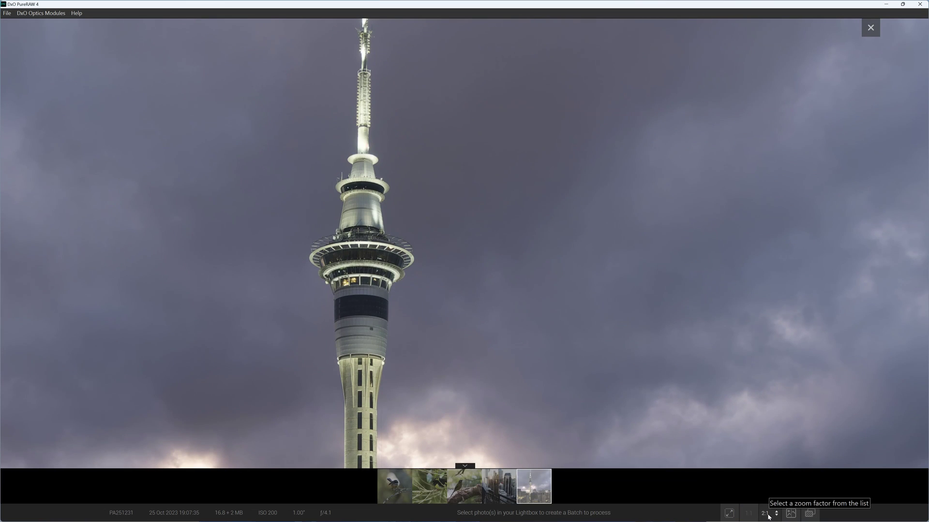
{"action": "left_click", "coordinate": [806, 516]}
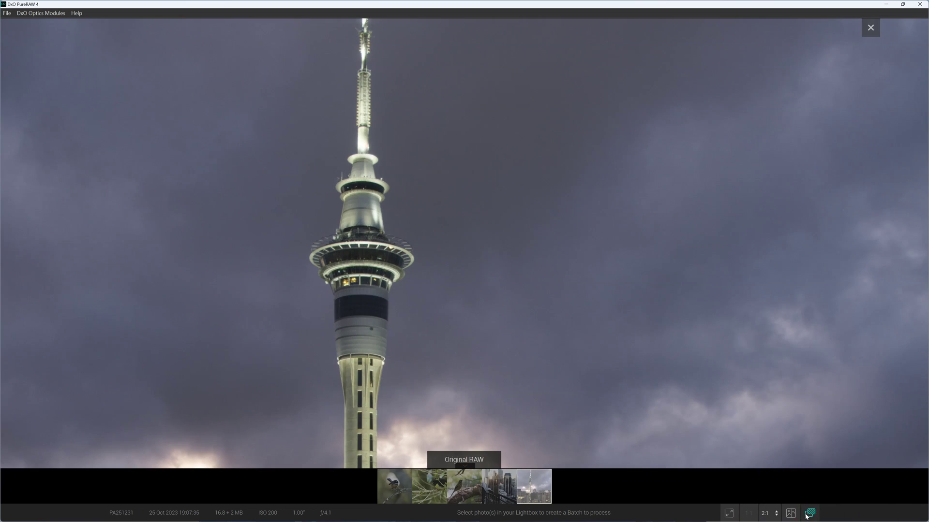
Step: Turn on split comparison and move the divider across the tower's observation deck
{"action": "left_click", "coordinate": [791, 513]}
{"action": "left_click_drag", "start_coordinate": [468, 242], "coordinate": [551, 243]}
{"action": "left_click", "coordinate": [798, 363]}
{"action": "left_click_drag", "start_coordinate": [797, 363], "coordinate": [502, 223]}
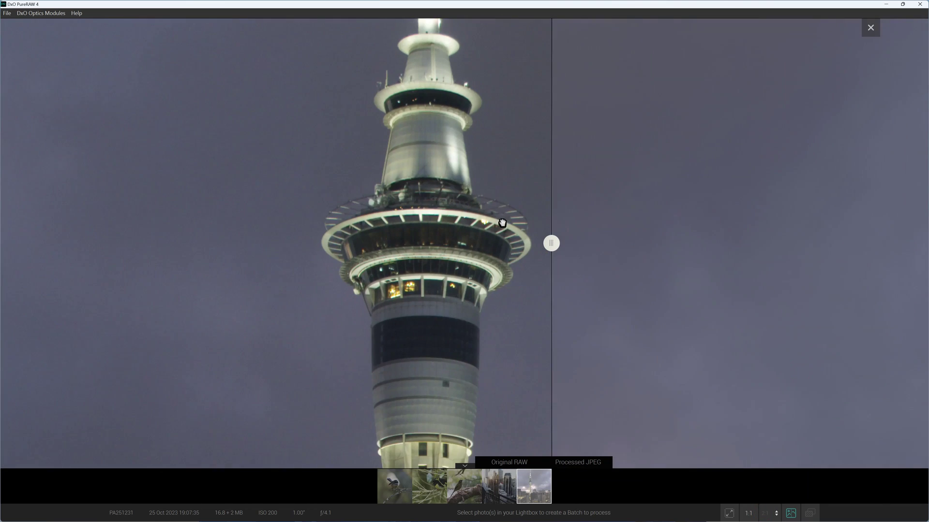